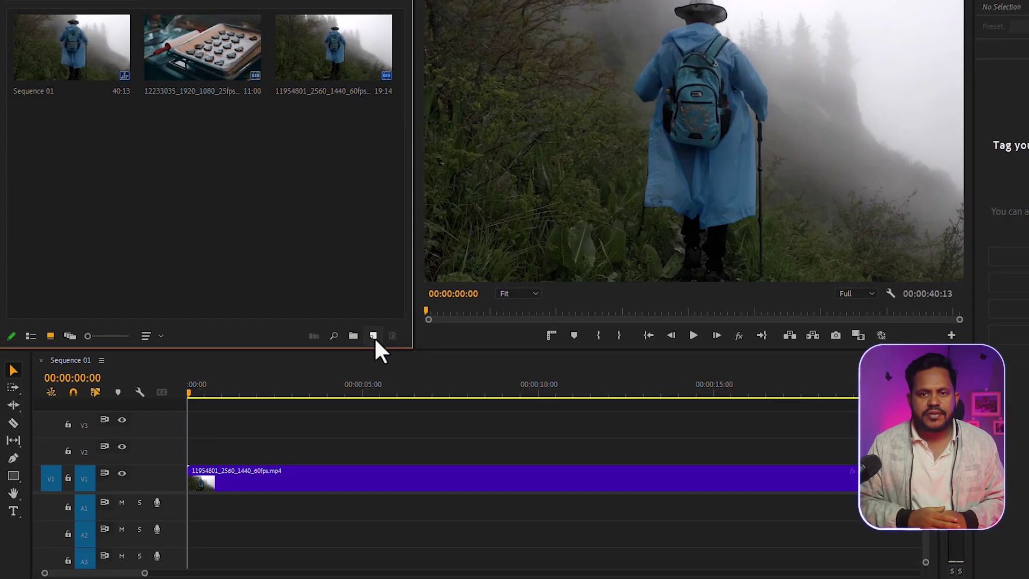
# - Create an adjustment layer and lay it on V2 from the sequence start over the full length of the hiker clip
pyautogui.click(336, 369)
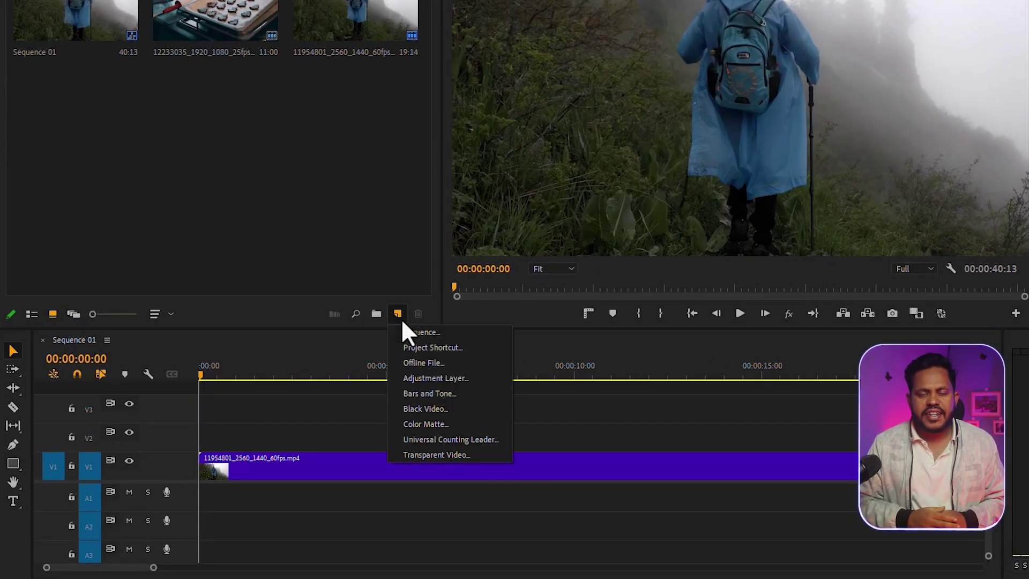
pyautogui.click(420, 379)
pyautogui.click(684, 283)
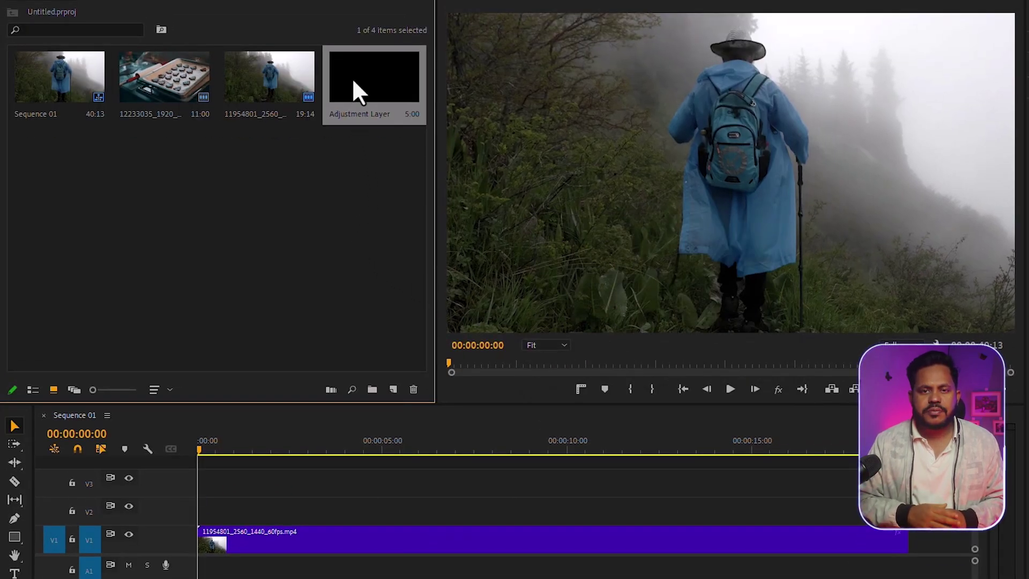
pyautogui.moveTo(352, 78); pyautogui.dragTo(206, 509)
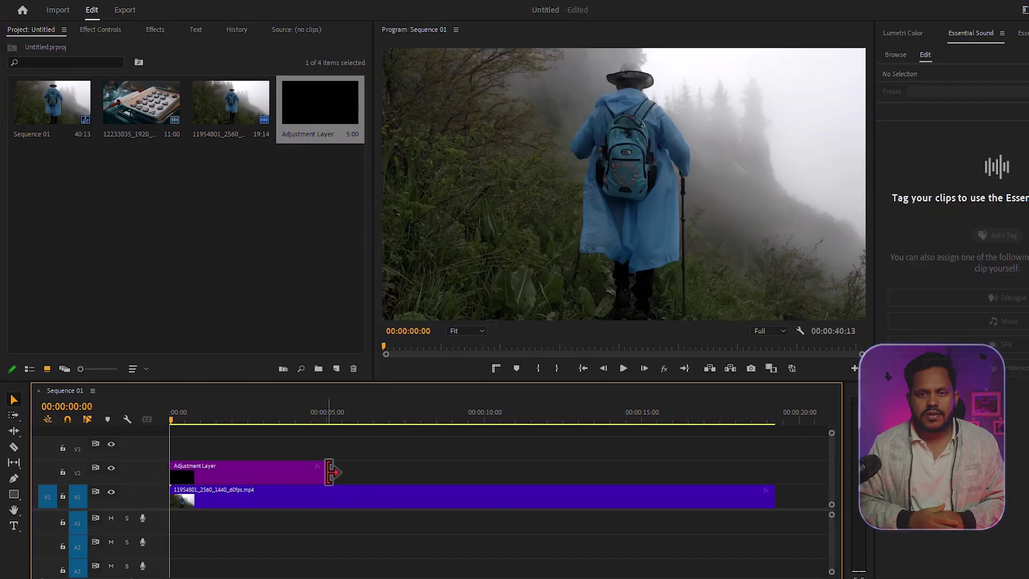
pyautogui.moveTo(329, 471); pyautogui.dragTo(776, 477)
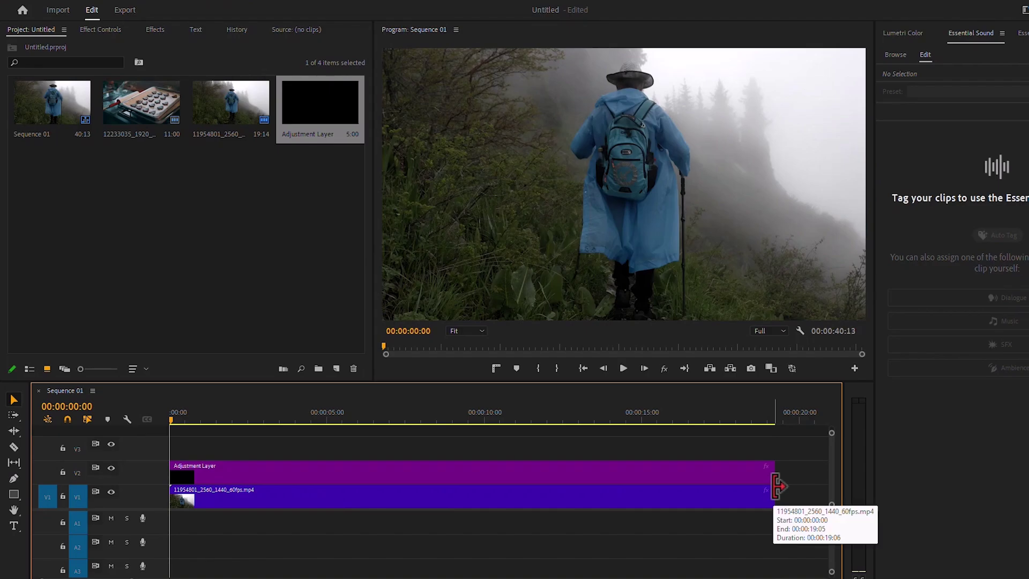
# - Find the VR Digital Glitch video effect and apply it to the adjustment layer
pyautogui.click(154, 28)
pyautogui.click(88, 44)
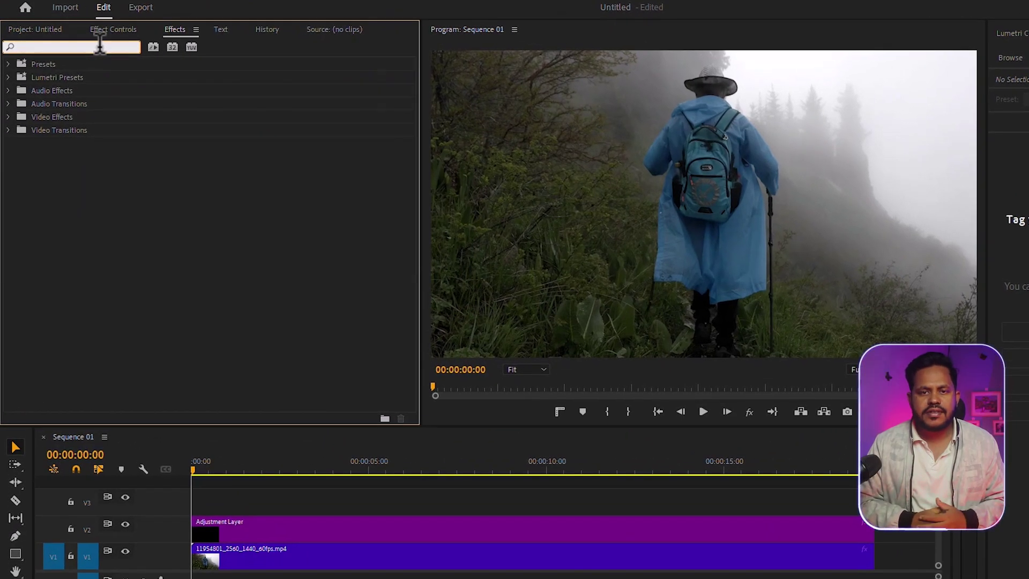
pyautogui.write('vr')
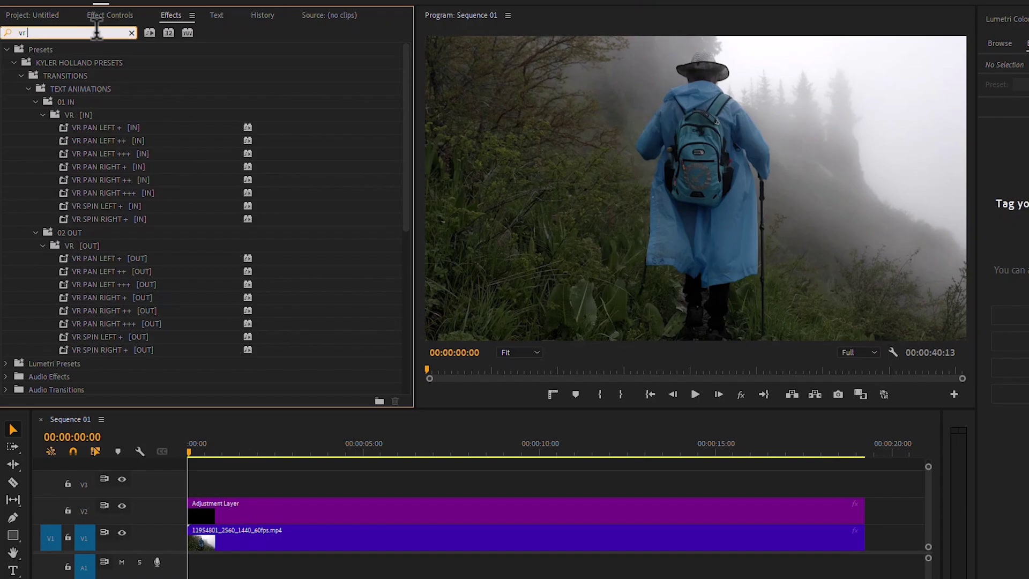
pyautogui.write(' dig')
pyautogui.moveTo(54, 125); pyautogui.dragTo(290, 517)
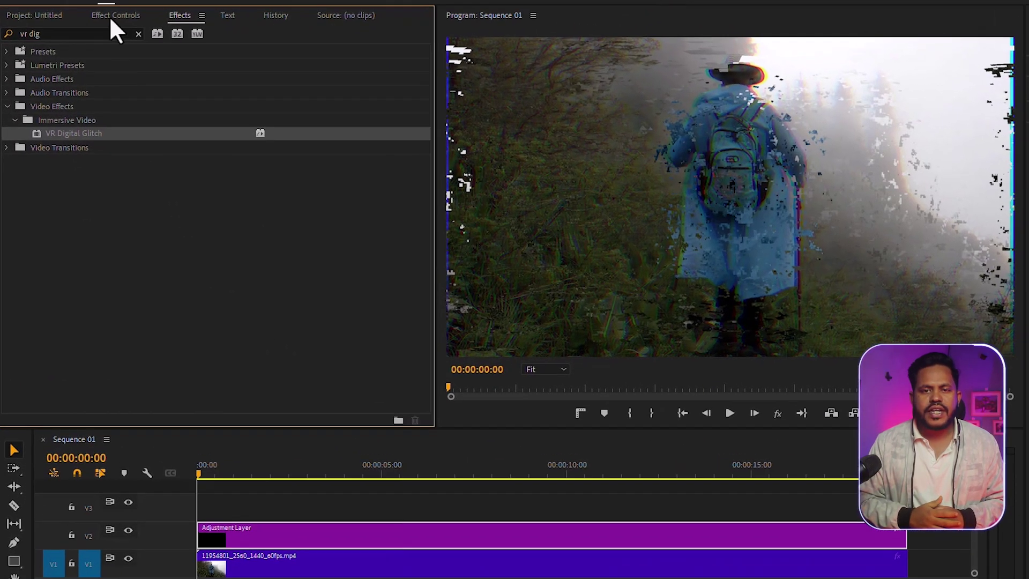
# - Set the Color Distortion of the adjustment layer's VR Digital Glitch effect to 80
pyautogui.click(110, 15)
pyautogui.scroll(-1, 226, 259)
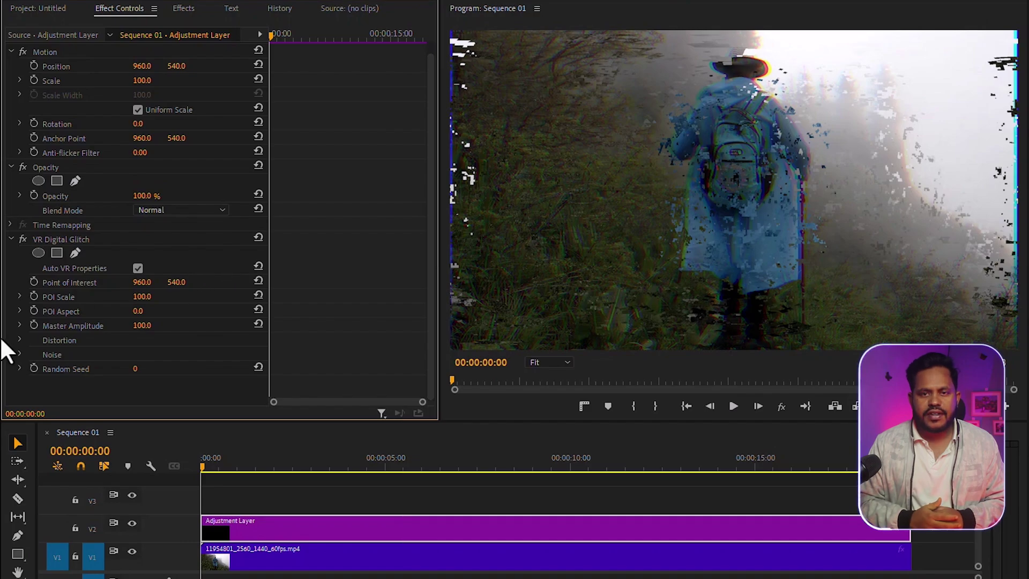
pyautogui.click(19, 340)
pyautogui.scroll(-3, 230, 335)
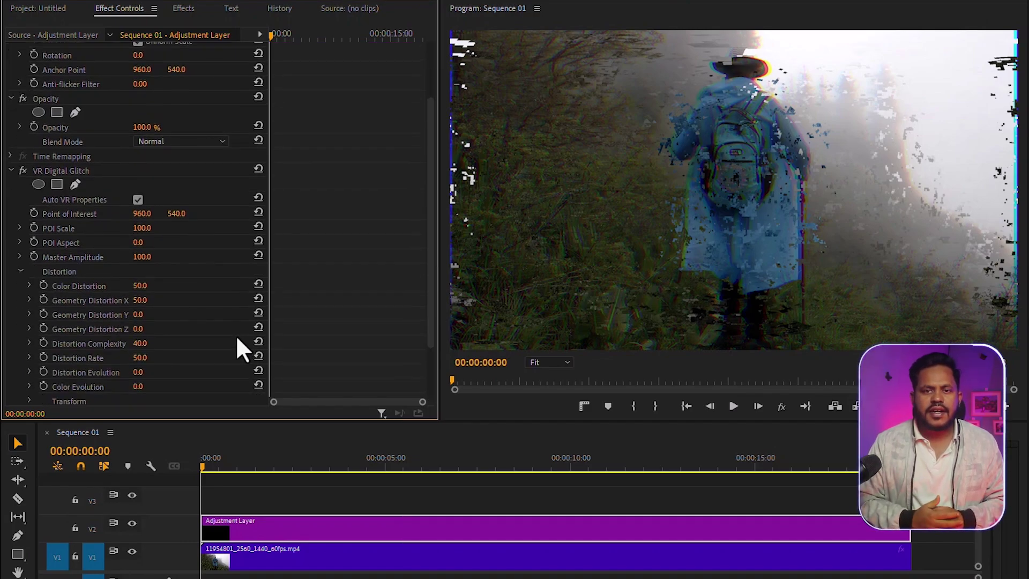
pyautogui.scroll(-2, 227, 343)
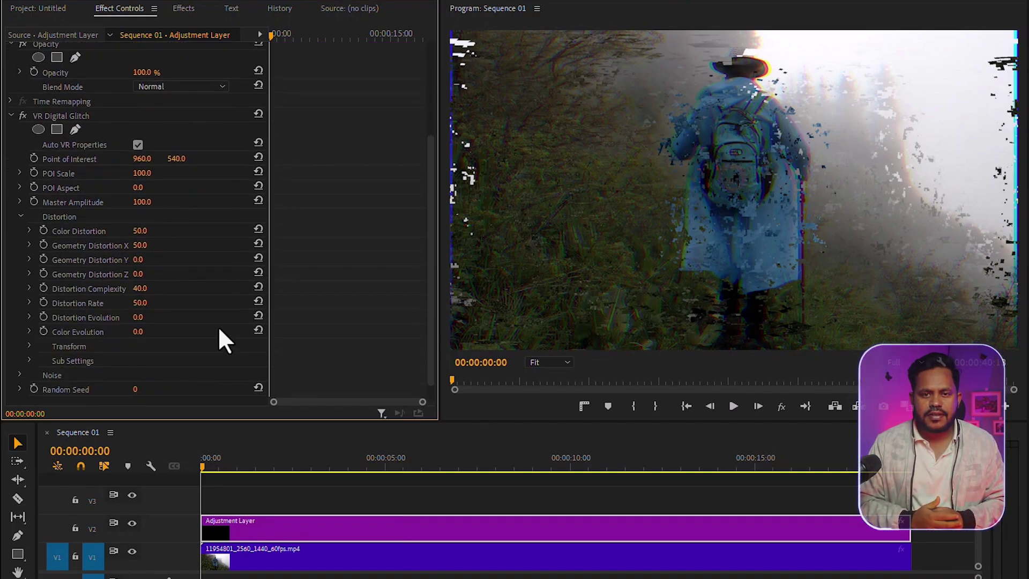
pyautogui.click(142, 232)
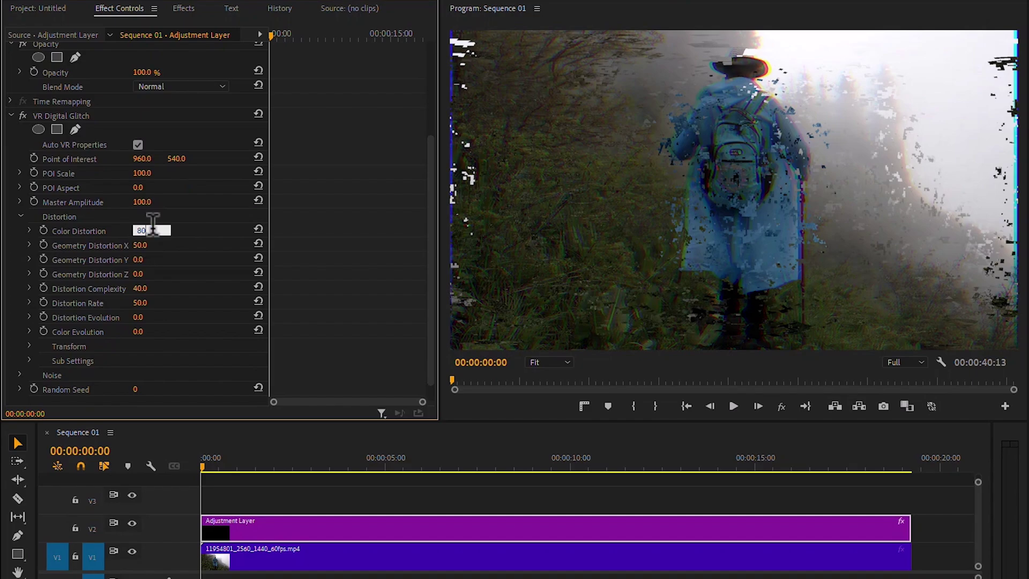
pyautogui.press('Return')
# - Set the glitch's Distortion Rate to 70 and its Distortion Complexity to 25
pyautogui.scroll(-1, 30, 274)
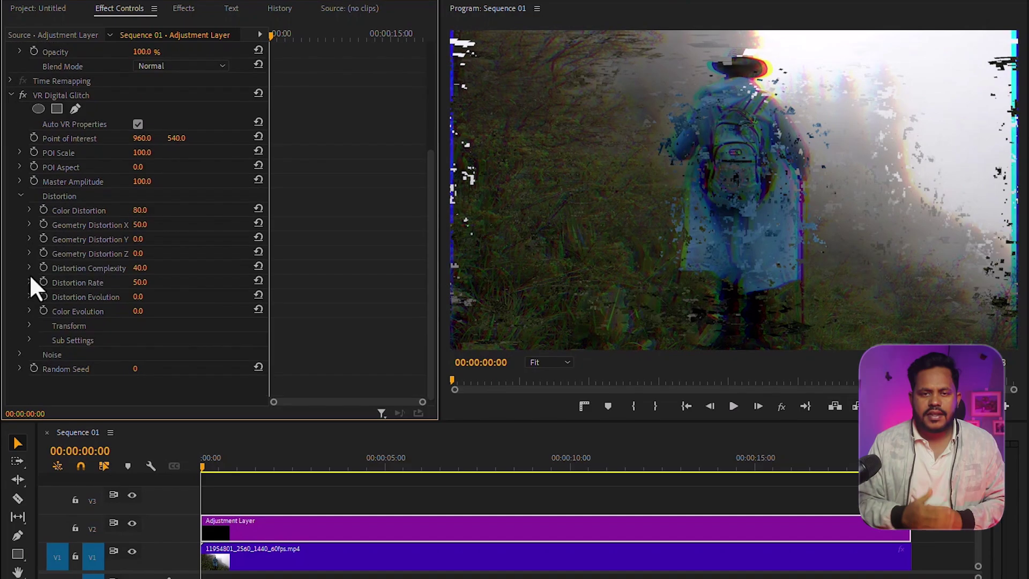
pyautogui.click(29, 267)
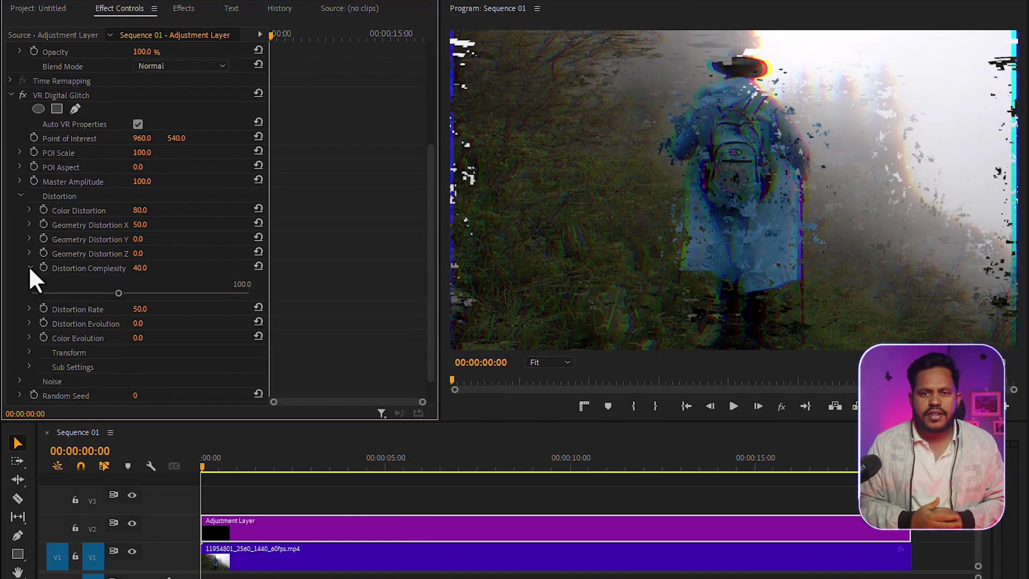
pyautogui.click(29, 310)
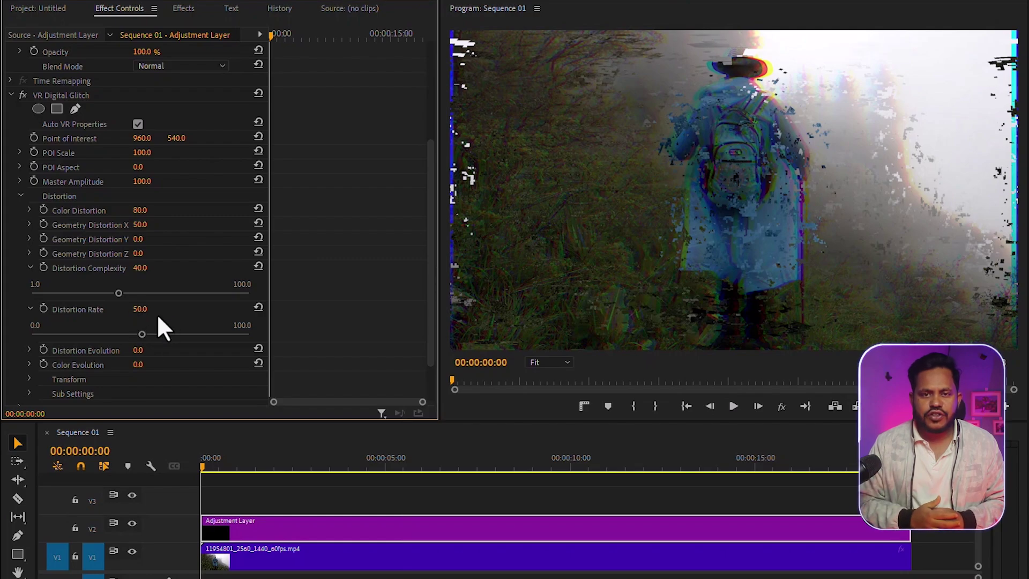
pyautogui.click(140, 309)
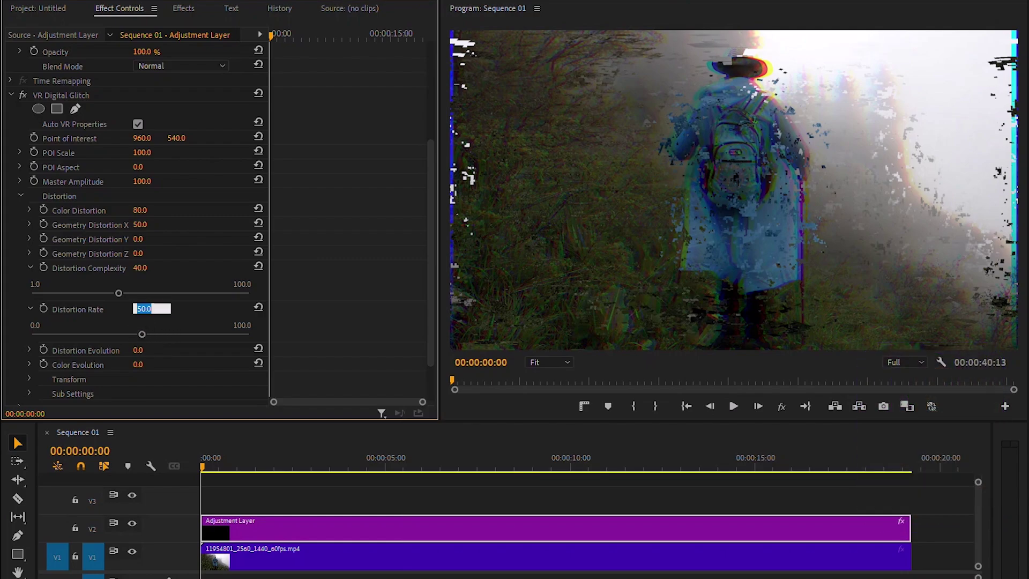
pyautogui.press('Return')
pyautogui.moveTo(121, 294); pyautogui.dragTo(82, 293)
pyautogui.scroll(-1, 177, 288)
pyautogui.scroll(-1, 180, 294)
pyautogui.click(180, 294)
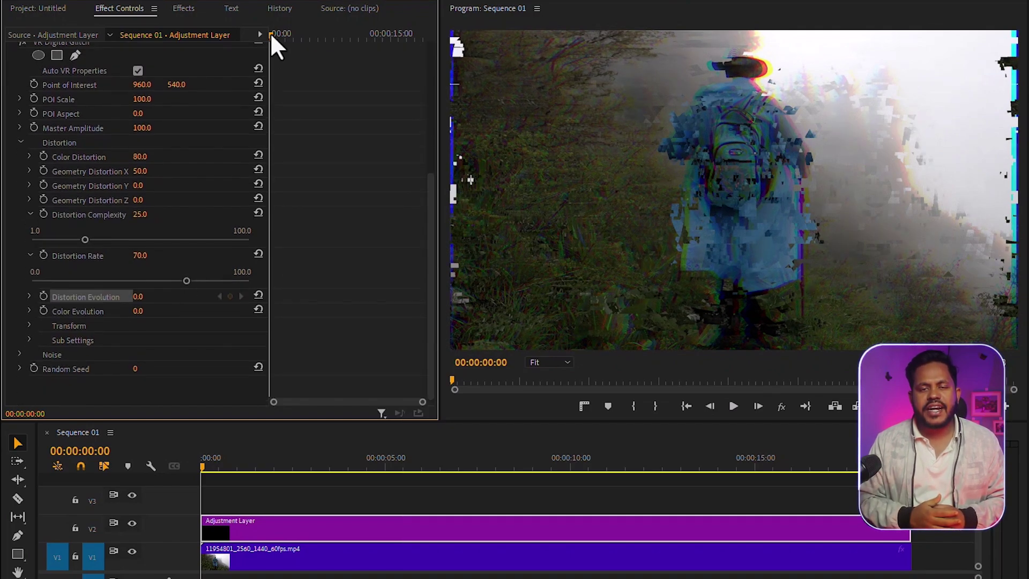
# - Animate Distortion Evolution with keyframes of 0 at 00:00:01:11, 18° at 00:00:01:16 and -1° at 00:00:01:21
pyautogui.moveTo(270, 32); pyautogui.dragTo(280, 33)
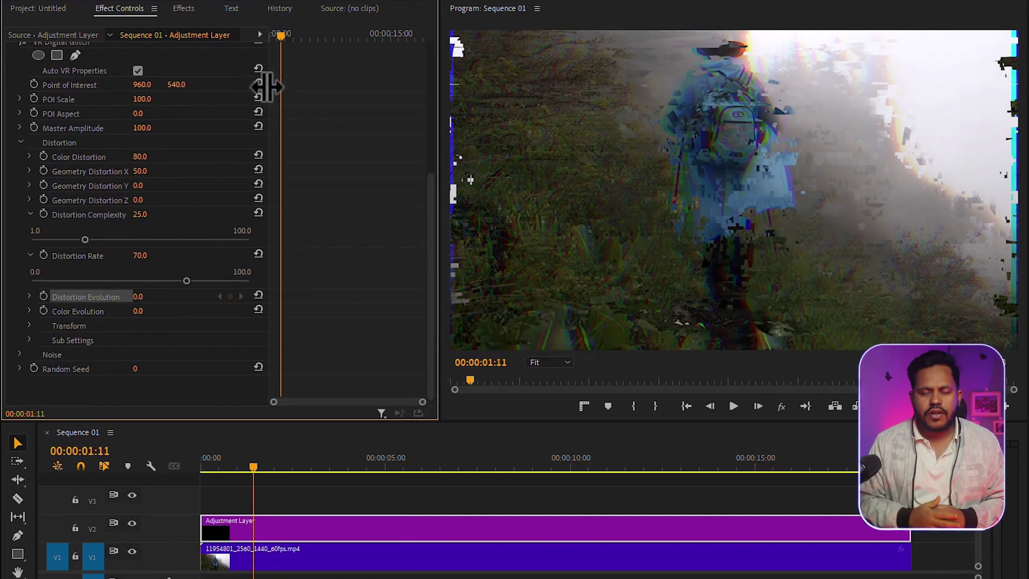
pyautogui.click(42, 296)
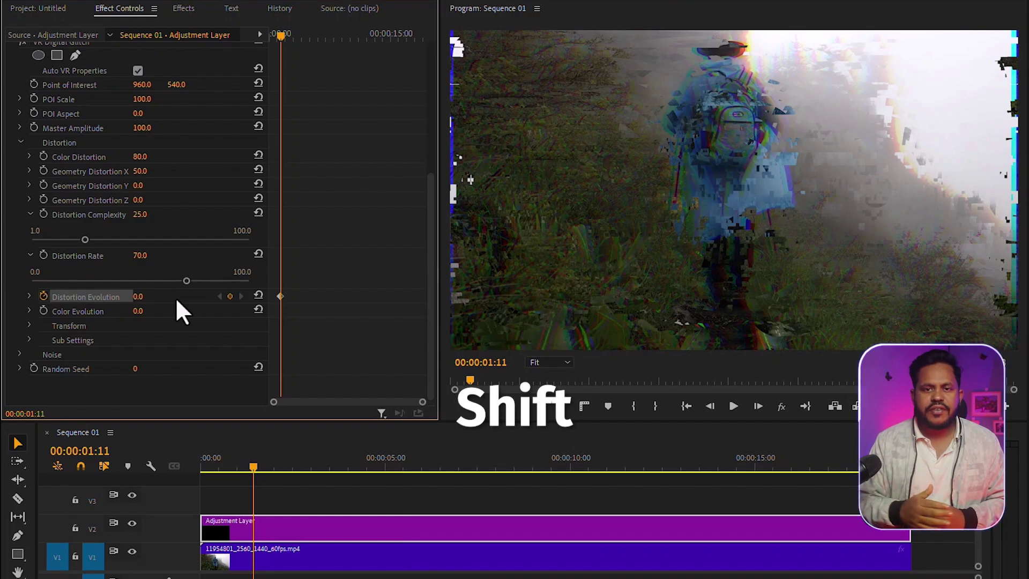
pyautogui.hotkey('shift', 'Right')
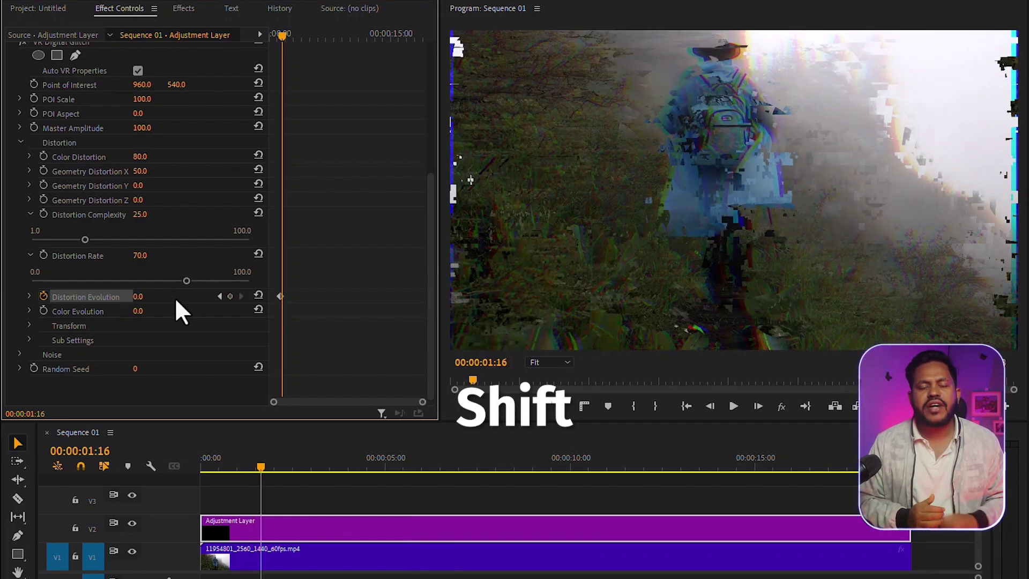
pyautogui.moveTo(141, 296)
pyautogui.mouseDown()
pyautogui.moveTo(161, 296)
pyautogui.moveTo(142, 294)
pyautogui.mouseUp()
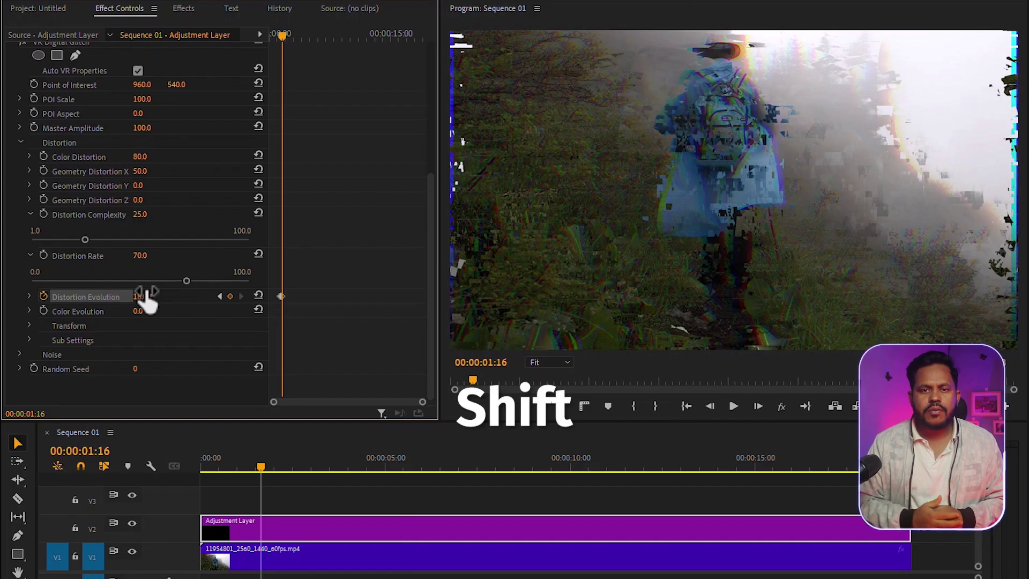
pyautogui.hotkey('shift', 'Right')
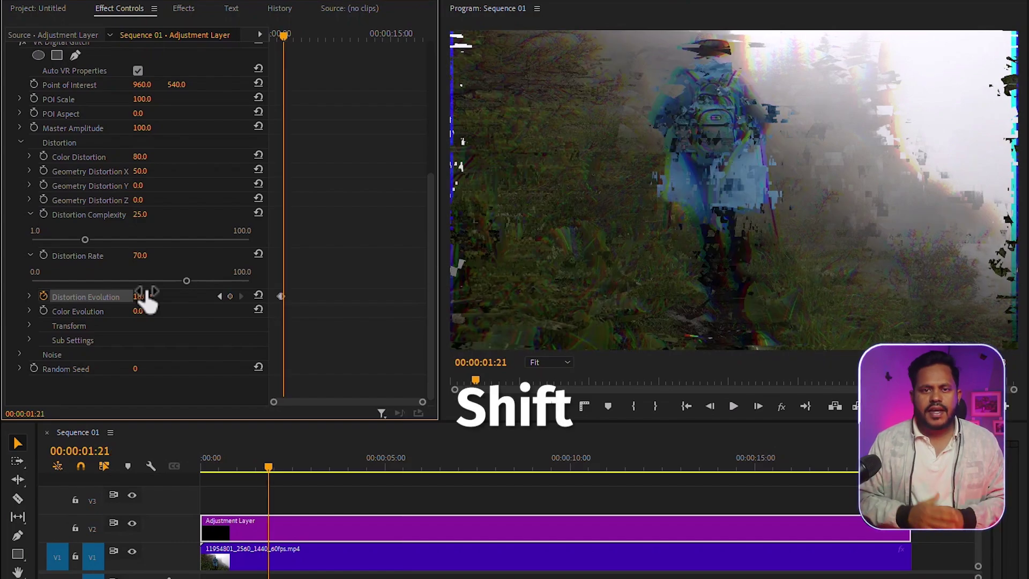
pyautogui.moveTo(141, 296); pyautogui.dragTo(130, 297)
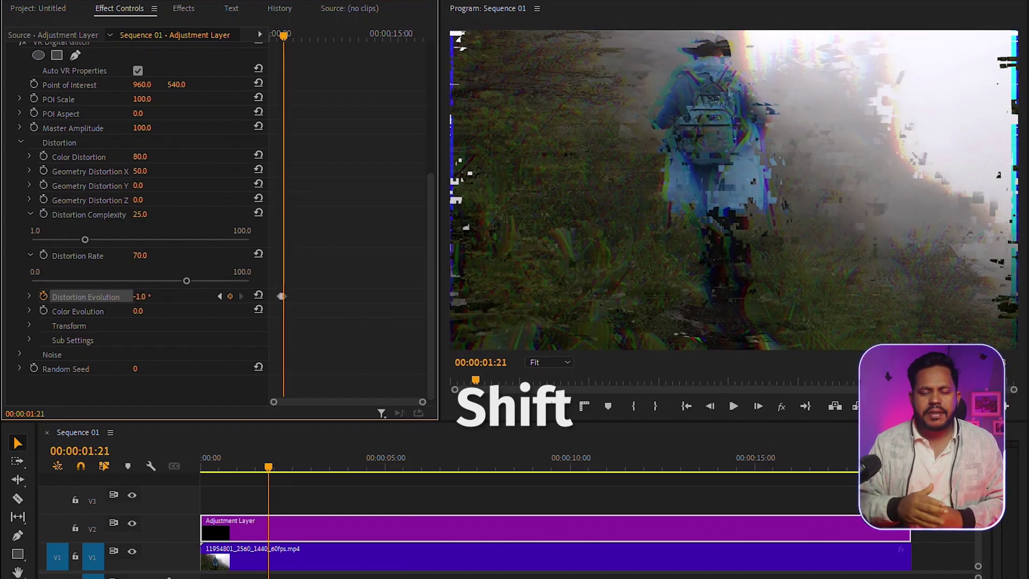
# - Add further Distortion Evolution keyframes with varying values every five frames, from 4° at 00:00:02:01 to 113° at 00:00:03:06
pyautogui.moveTo(422, 403); pyautogui.dragTo(375, 405)
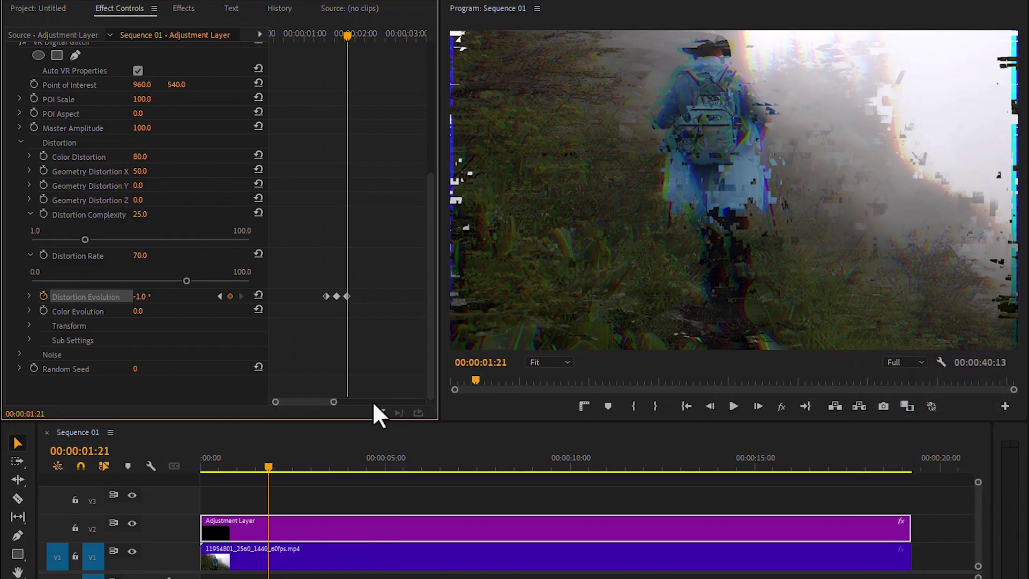
pyautogui.hotkey('shift', 'Right')
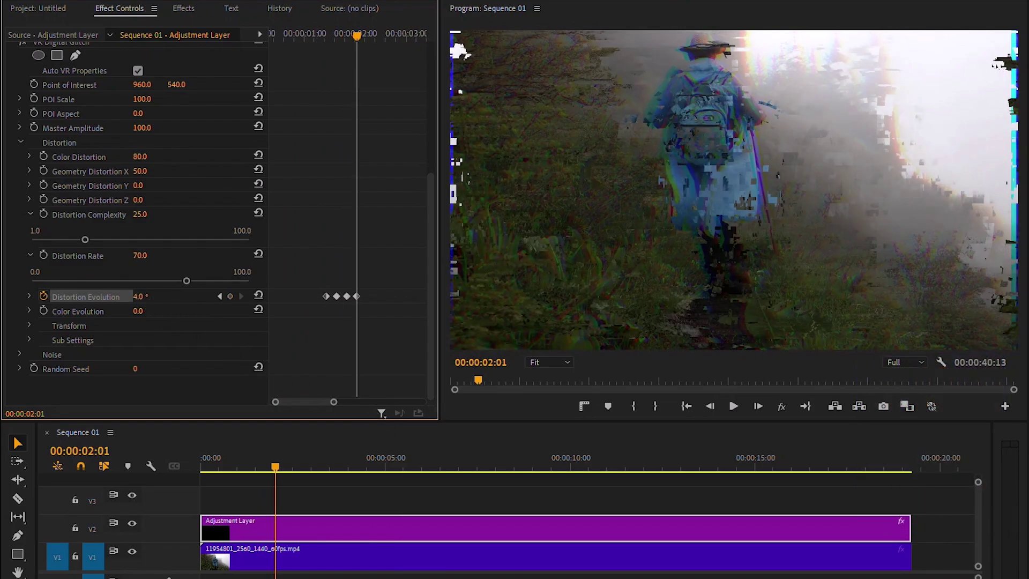
pyautogui.hotkey('shift', 'Right')
pyautogui.moveTo(147, 295); pyautogui.dragTo(156, 296)
pyautogui.hotkey('shift', 'Right')
pyautogui.hotkey('shift', 'Right')
pyautogui.hotkey('shift', 'Right')
pyautogui.hotkey('shift', 'Right')
pyautogui.hotkey('shift', 'Right')
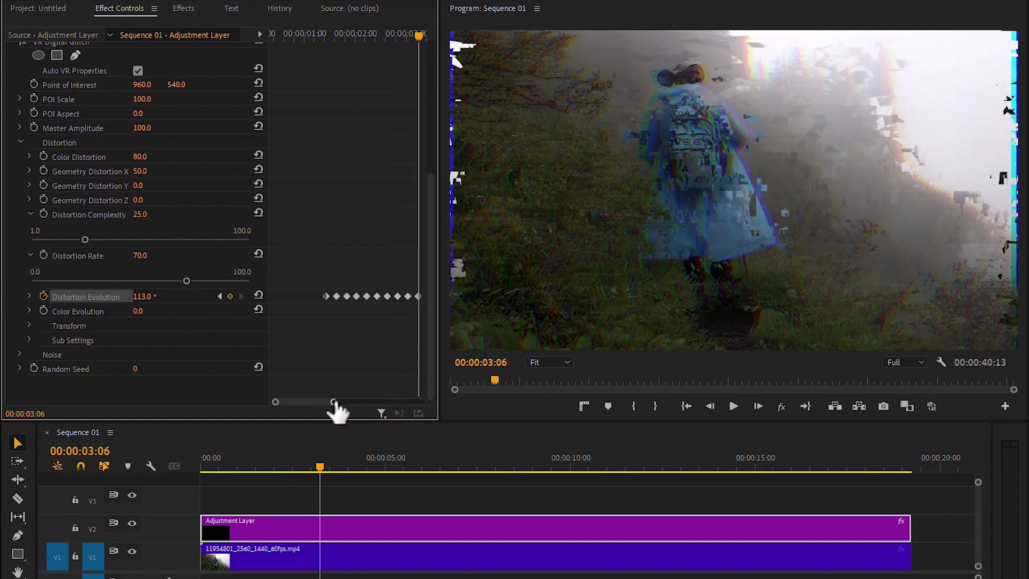
pyautogui.moveTo(333, 402); pyautogui.dragTo(352, 403)
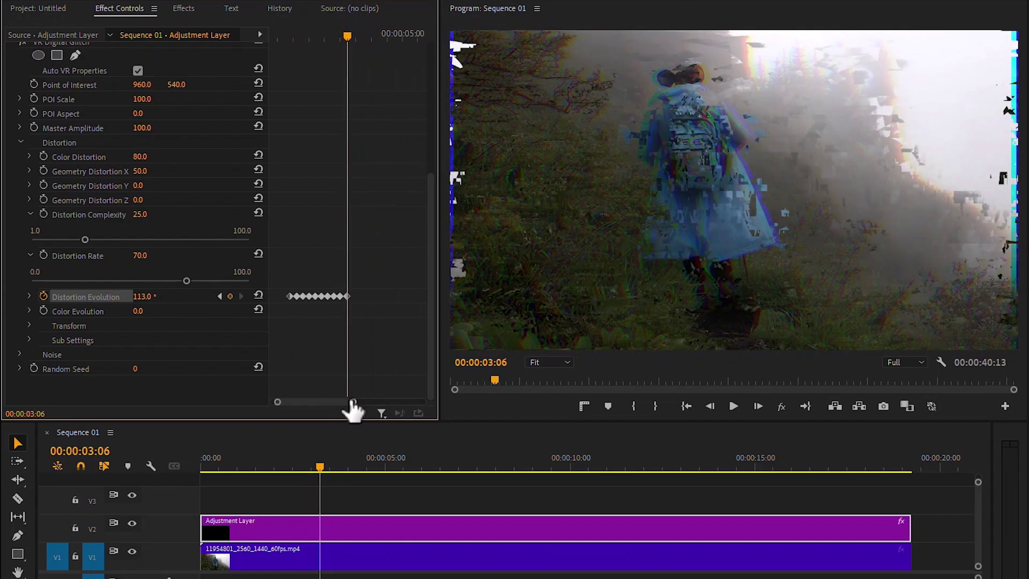
pyautogui.moveTo(352, 403); pyautogui.dragTo(332, 400)
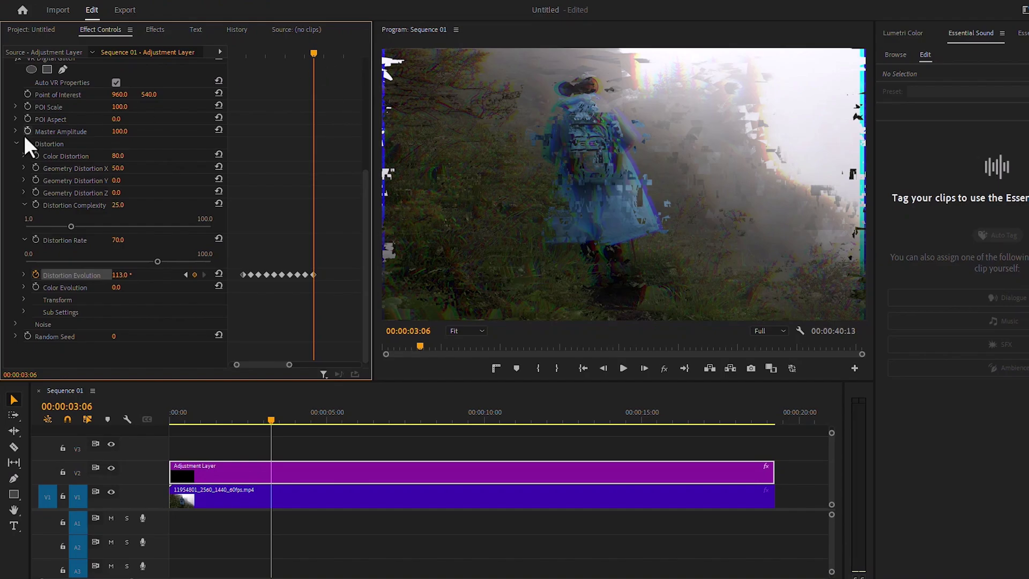
# - Keyframe the glitch's Master Amplitude at 100 at 00:00:01:21 and at 0 five frames earlier, at 00:00:01:16
pyautogui.moveTo(314, 54); pyautogui.dragTo(260, 59)
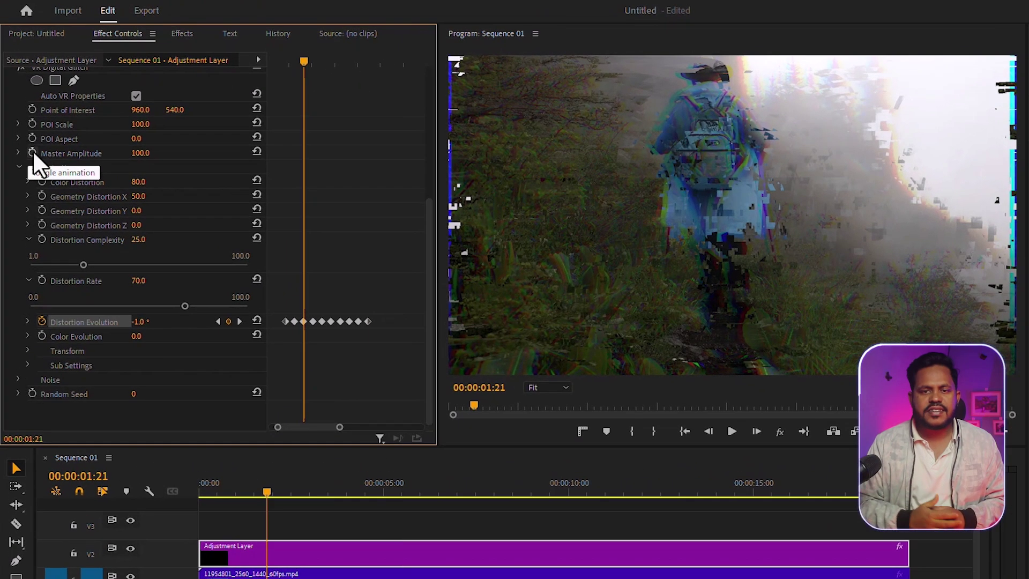
pyautogui.click(33, 152)
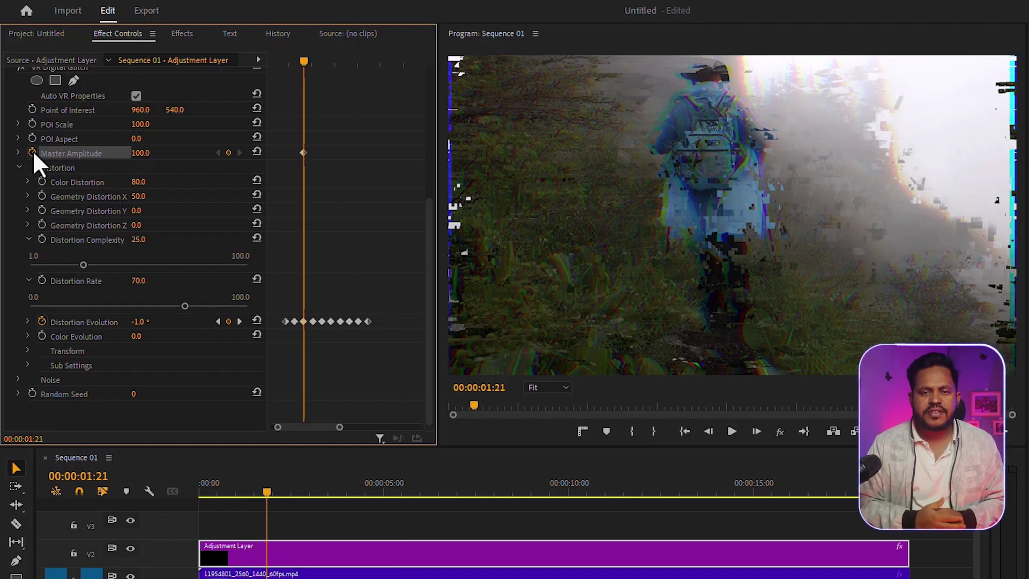
pyautogui.hotkey('shift', 'Left')
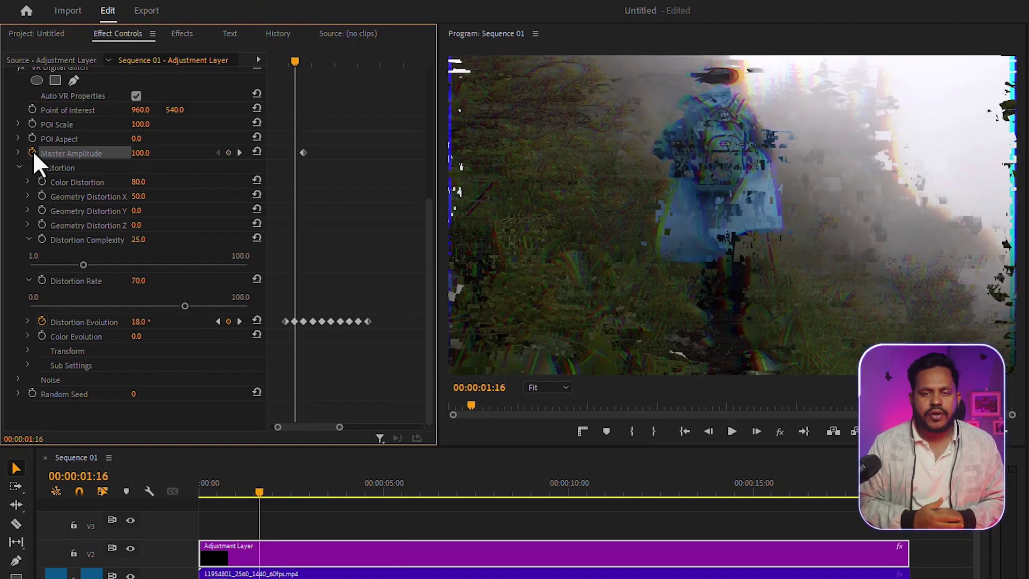
pyautogui.click(142, 153)
pyautogui.write('0')
pyautogui.press('Return')
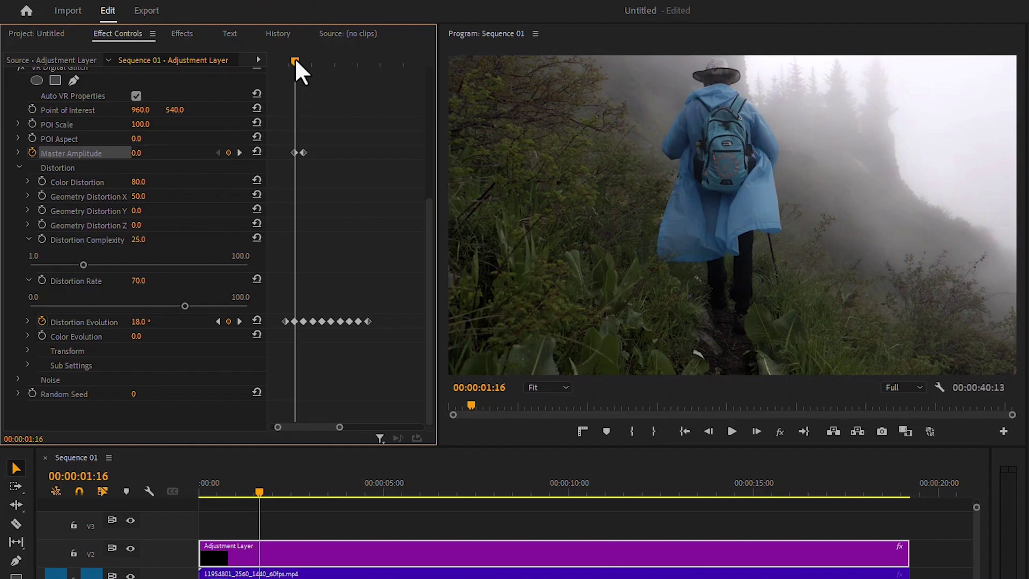
# - Keyframe Master Amplitude at 100 at 00:00:02:21 and 0 at 00:00:03:01, and return the playhead to 00:00:01:11
pyautogui.moveTo(296, 59); pyautogui.dragTo(349, 58)
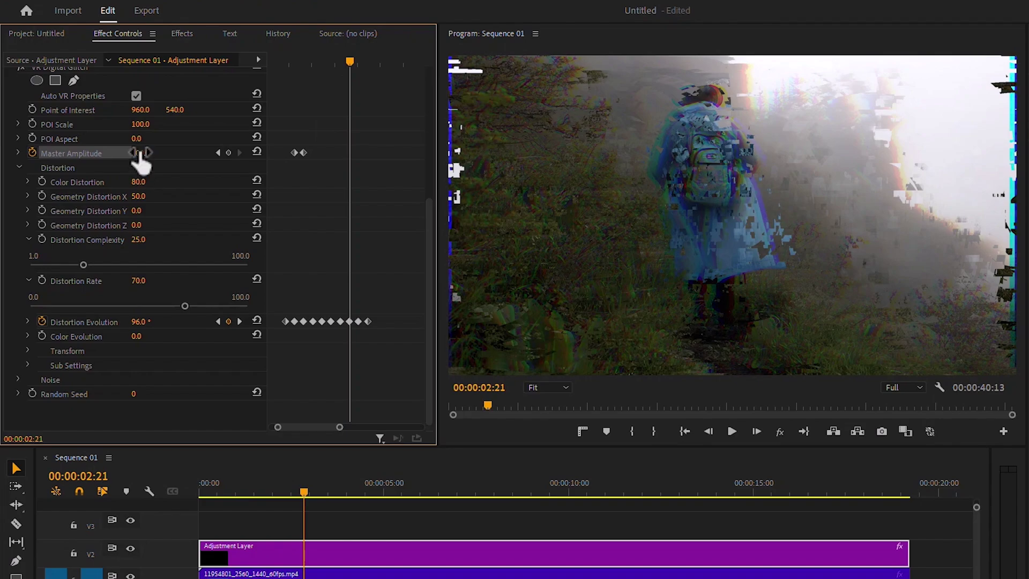
pyautogui.click(229, 151)
pyautogui.hotkey('shift', 'Right')
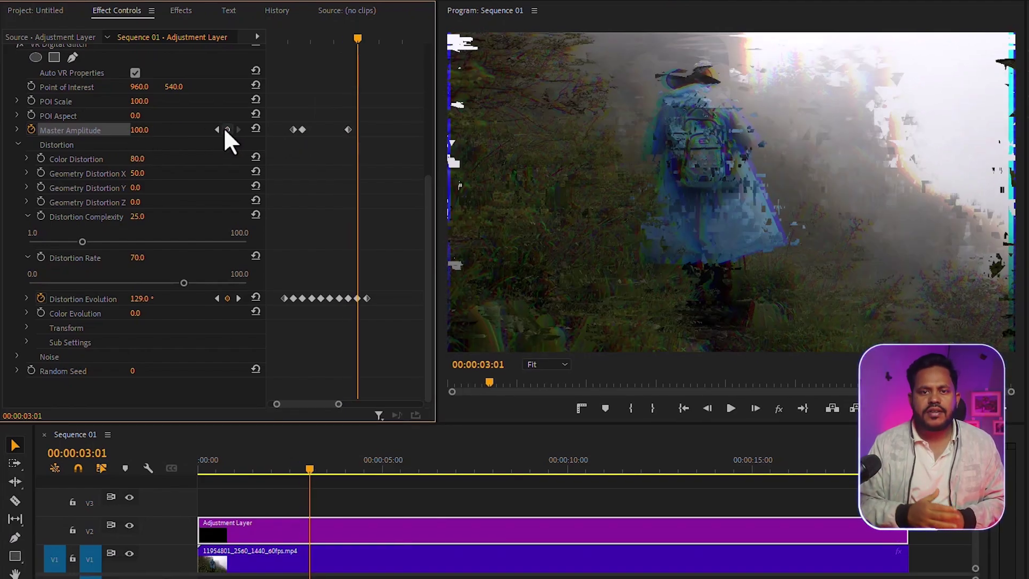
pyautogui.click(144, 129)
pyautogui.write('0')
pyautogui.press('Return')
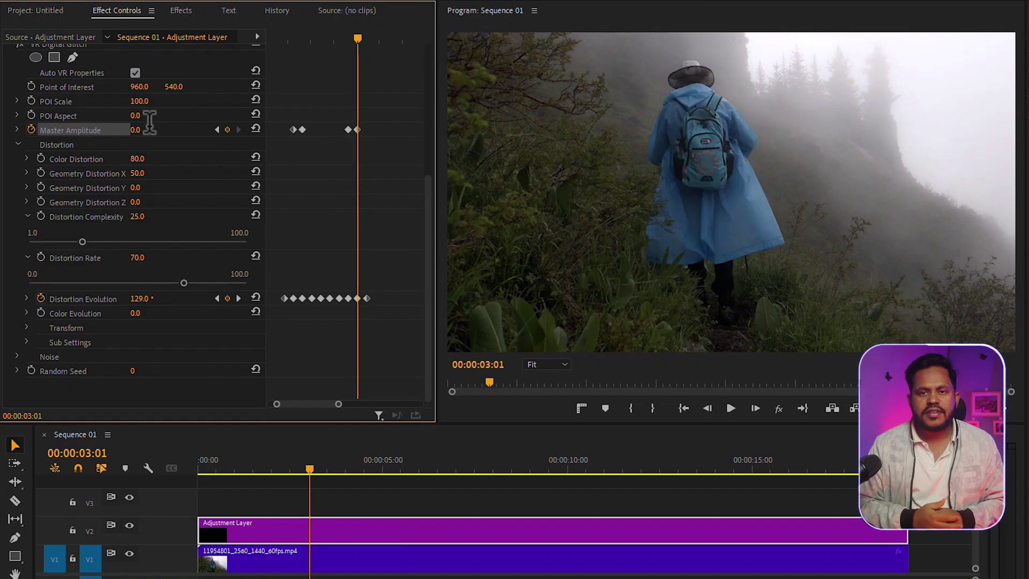
pyautogui.moveTo(360, 38); pyautogui.dragTo(286, 47)
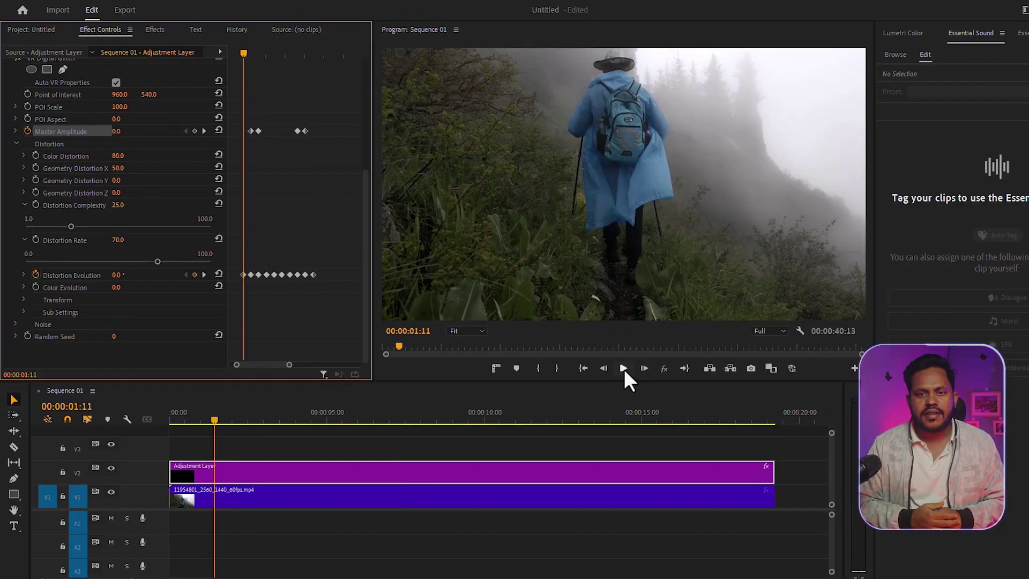
# - Search the effects for "transf" and apply the Distort Transform effect to the adjustment layer
pyautogui.click(730, 408)
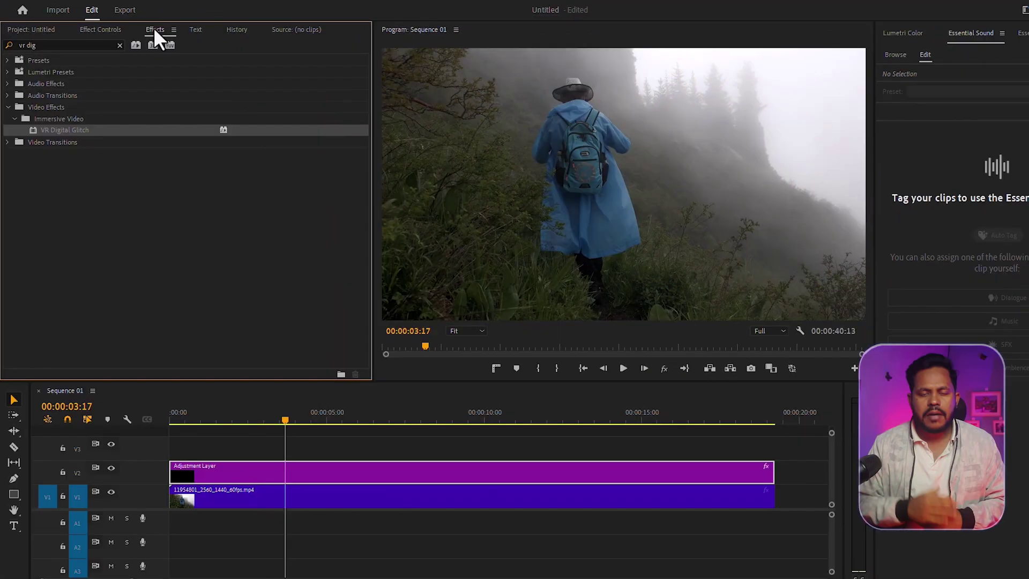
pyautogui.click(5, 42)
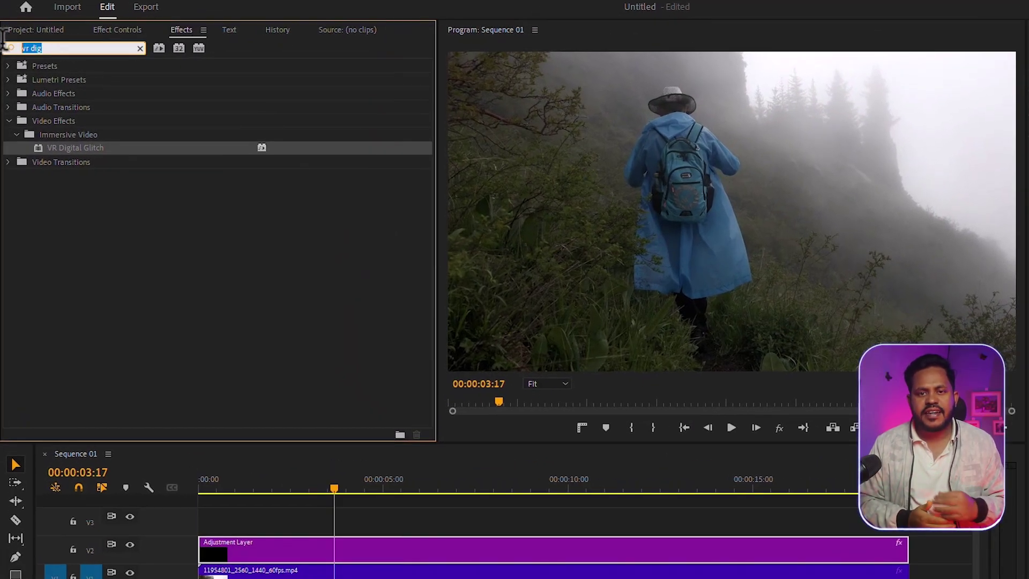
pyautogui.write('tran')
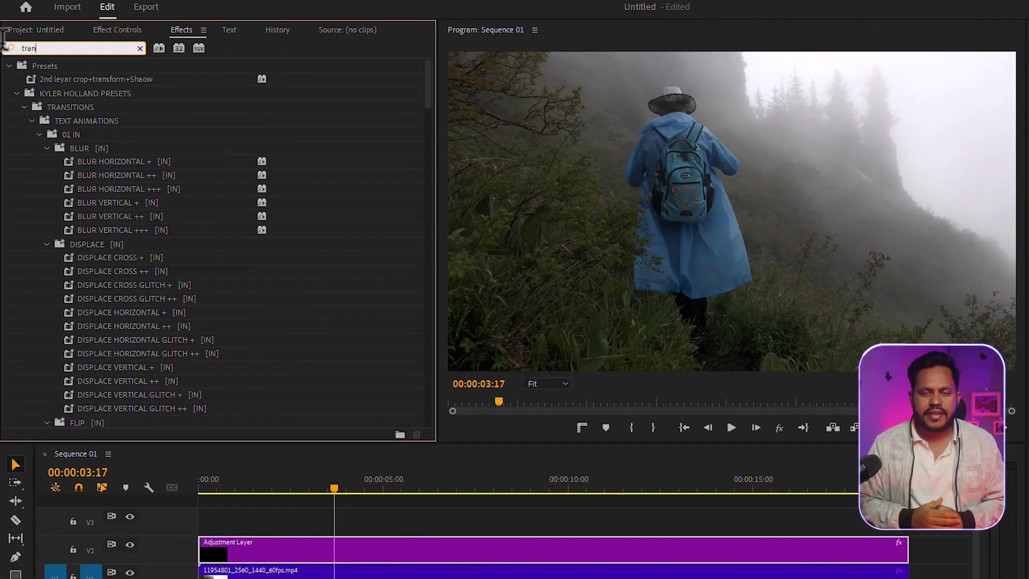
pyautogui.write('sf')
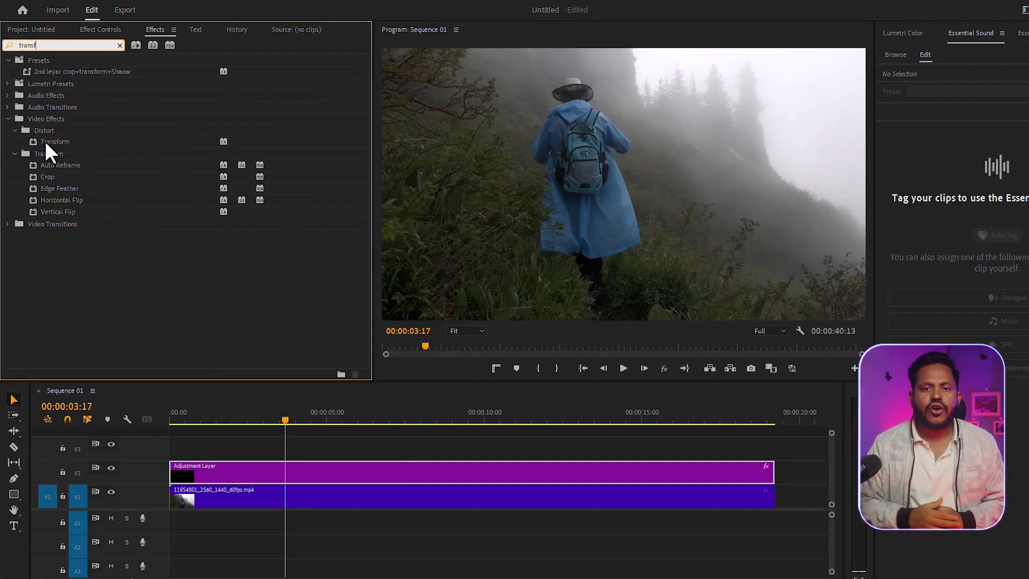
pyautogui.moveTo(45, 140); pyautogui.dragTo(256, 468)
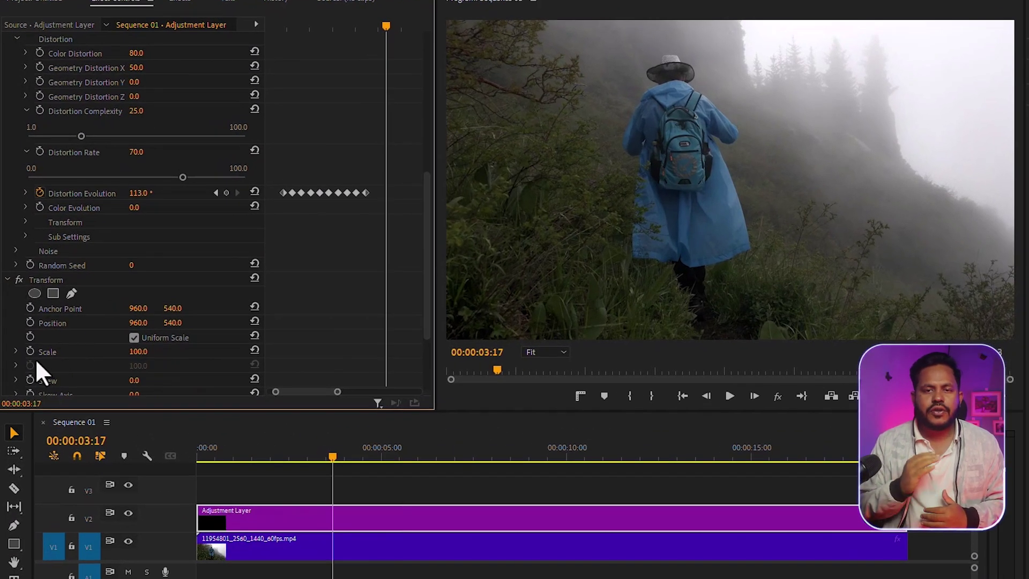
# - Set the Transform effect's Scale to 105 on the adjustment layer
pyautogui.click(156, 352)
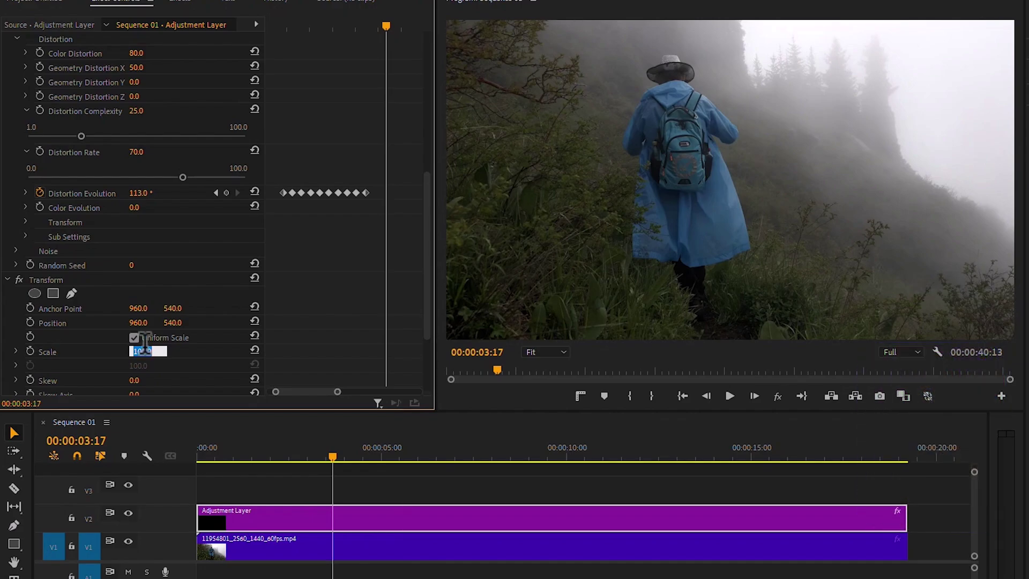
pyautogui.write('105')
pyautogui.press('Return')
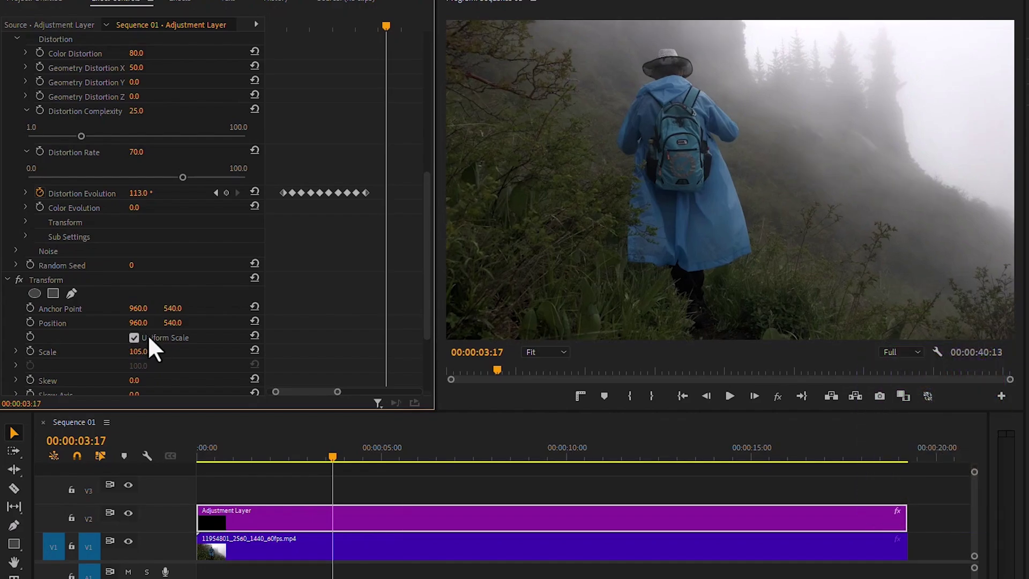
# - Keyframe Transform Position at 960, 540 at the first Master Amplitude keyframe (00:00:01:16), and shift its vertical value to about 551 at 00:00:01:21
pyautogui.scroll(3, 318, 314)
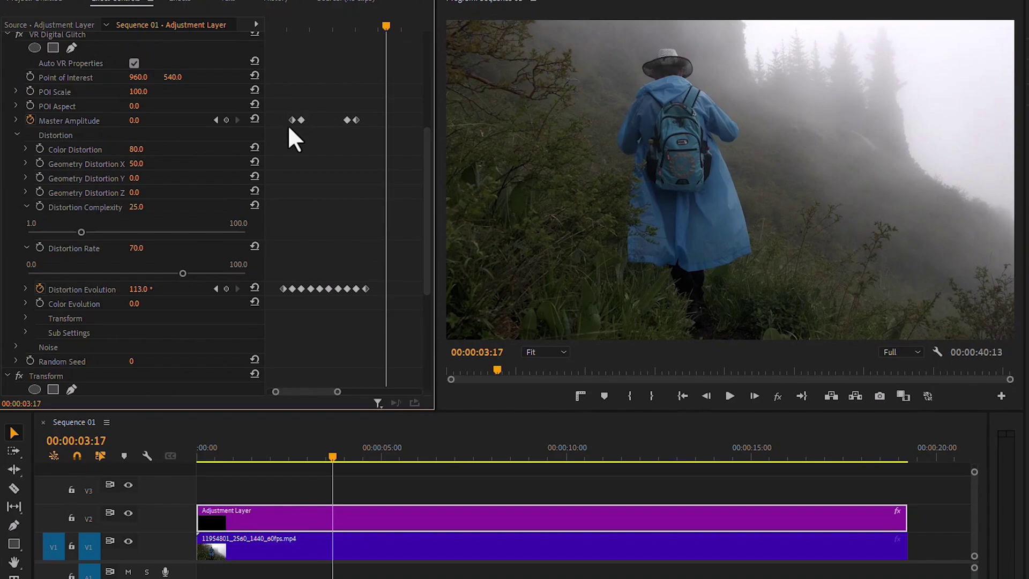
pyautogui.click(215, 120)
pyautogui.click(216, 120)
pyautogui.click(215, 120)
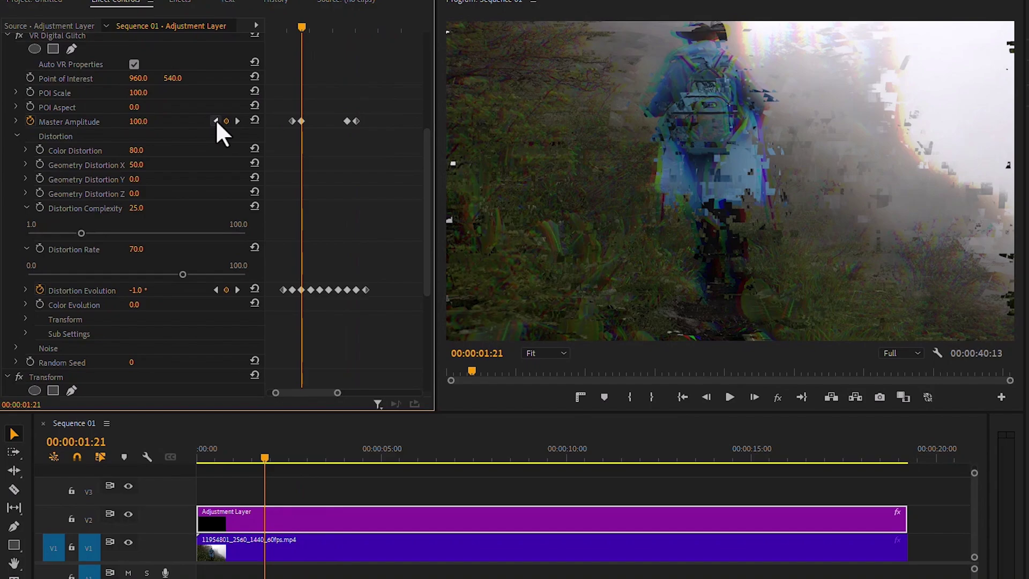
pyautogui.click(215, 120)
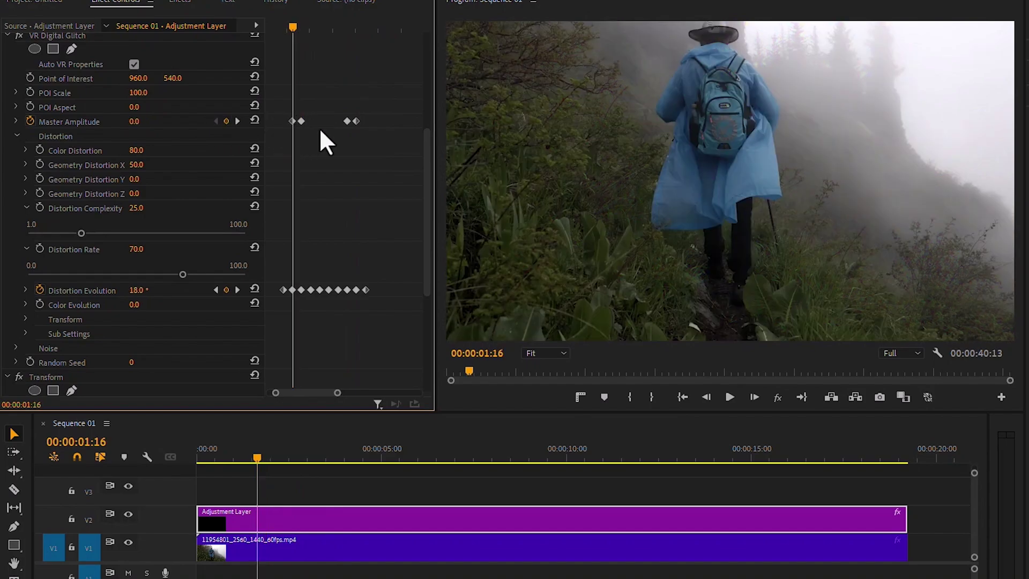
pyautogui.moveTo(426, 154); pyautogui.dragTo(427, 231)
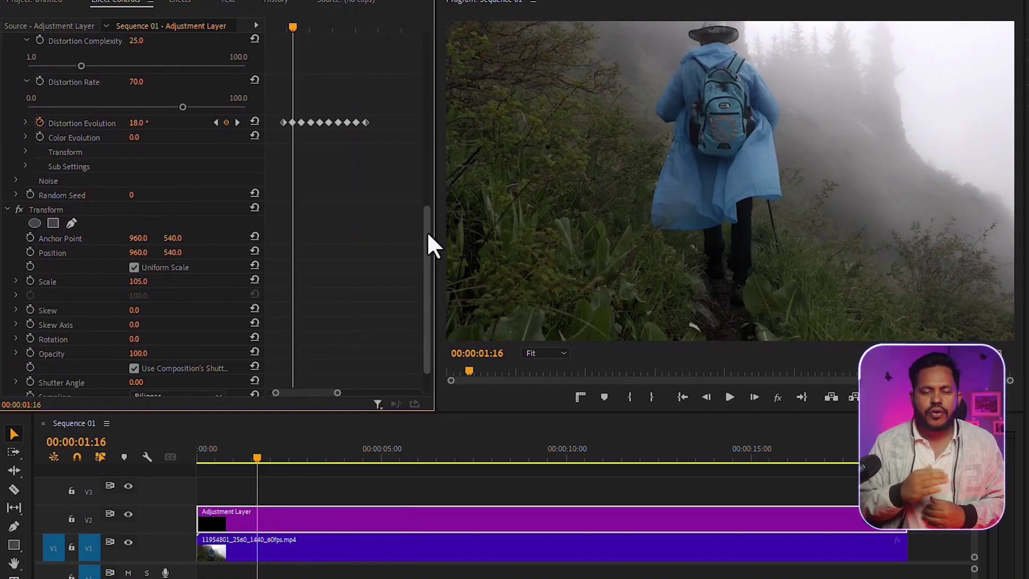
pyautogui.click(29, 252)
pyautogui.hotkey('shift', 'Right')
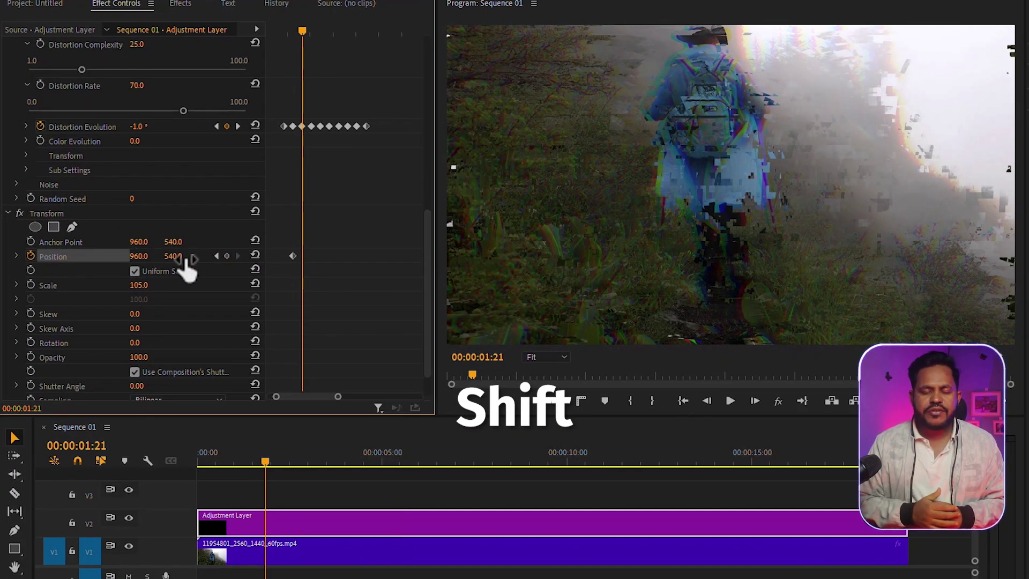
pyautogui.moveTo(182, 263); pyautogui.dragTo(197, 263)
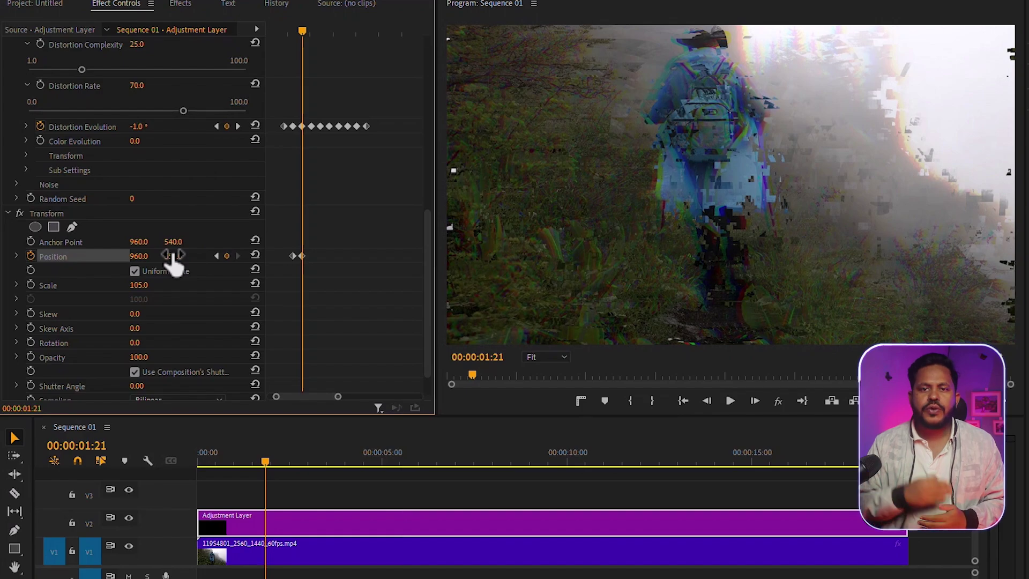
# - Add further Transform Position keyframes with varying values every five frames from 00:00:02:01 to 00:00:03:06, ending at 1000, 527
pyautogui.hotkey('shift', 'Right')
pyautogui.hotkey('shift', 'Right')
pyautogui.moveTo(142, 257); pyautogui.dragTo(161, 258)
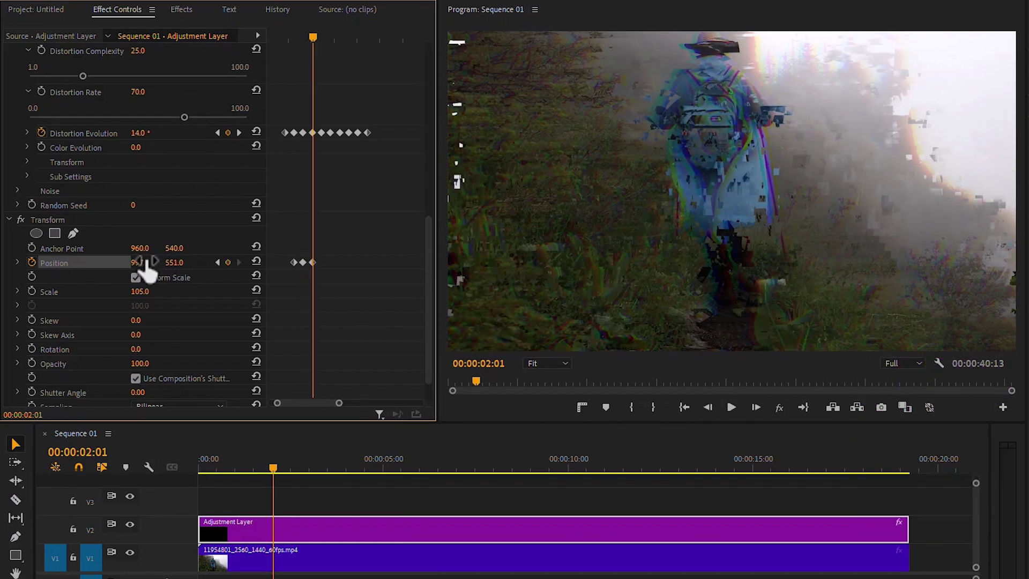
pyautogui.hotkey('shift', 'Right')
pyautogui.moveTo(189, 262); pyautogui.dragTo(165, 263)
pyautogui.hotkey('shift', 'Right')
pyautogui.hotkey('shift', 'Right')
pyautogui.hotkey('shift', 'Right')
pyautogui.hotkey('shift', 'Right')
pyautogui.hotkey('shift', 'Right')
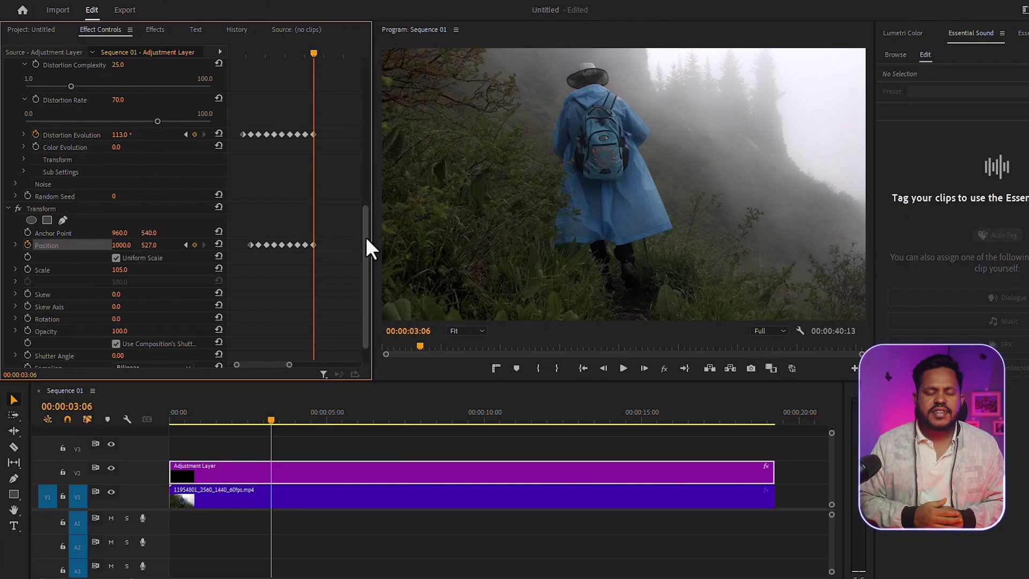
# - Set the Transform effect's Shutter Angle to 90
pyautogui.scroll(-2, 428, 257)
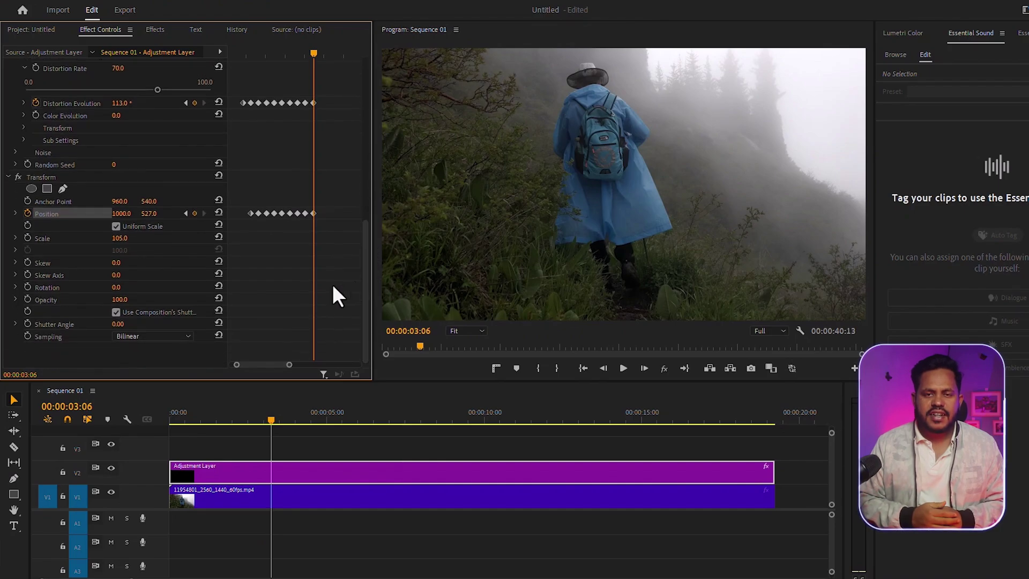
pyautogui.click(119, 323)
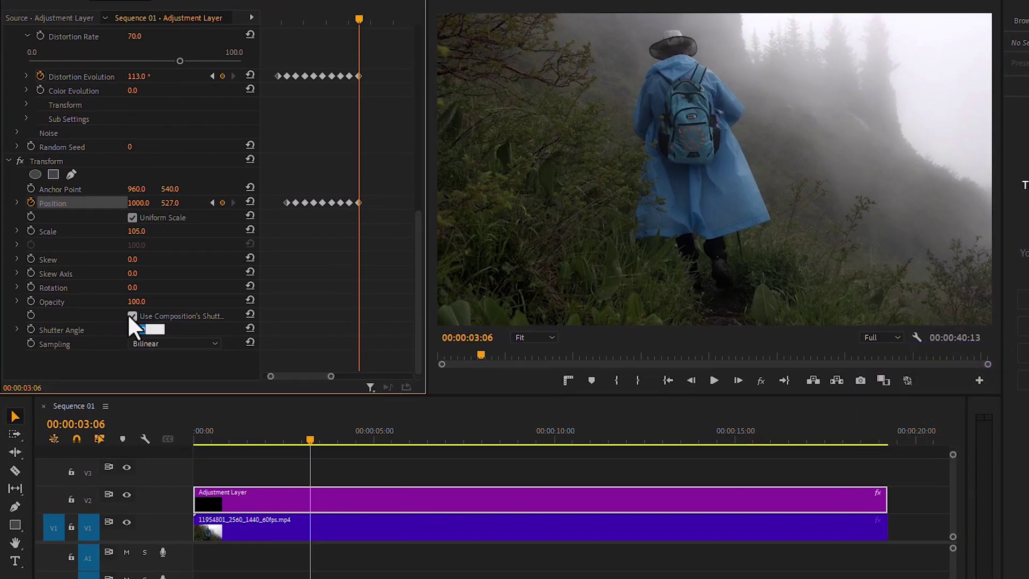
pyautogui.press('Return')
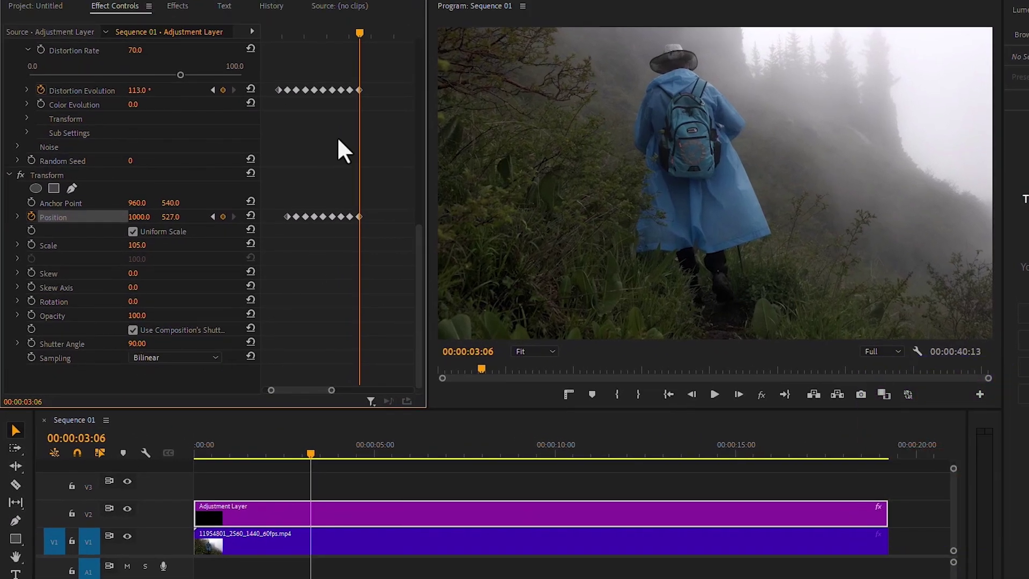
# - Return the playhead to the sequence start and play the glitch through to about 00:00:03:17
pyautogui.moveTo(419, 263); pyautogui.dragTo(419, 197)
pyautogui.moveTo(360, 34); pyautogui.dragTo(278, 34)
pyautogui.press('Home')
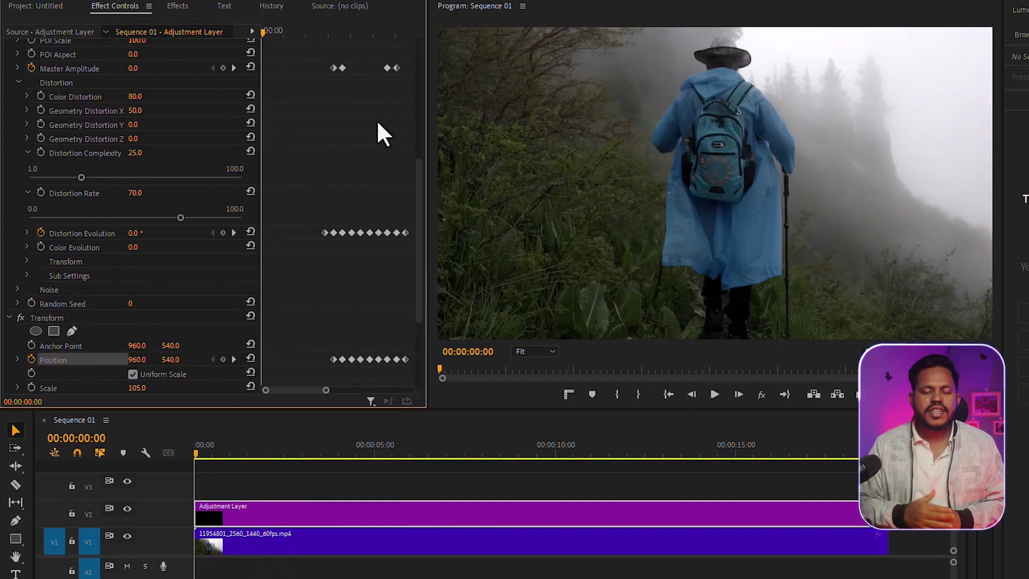
pyautogui.click(711, 396)
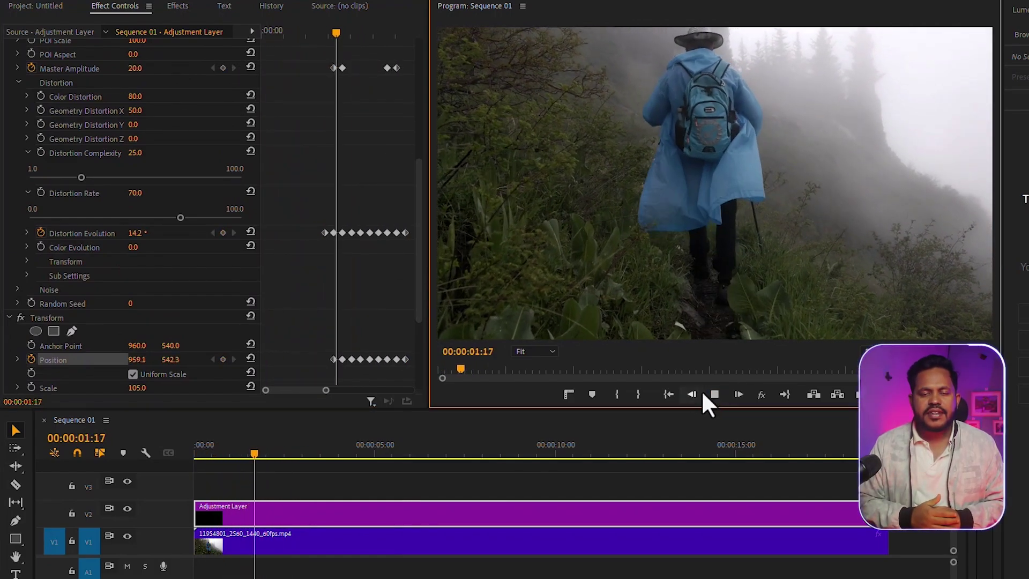
pyautogui.press('space')
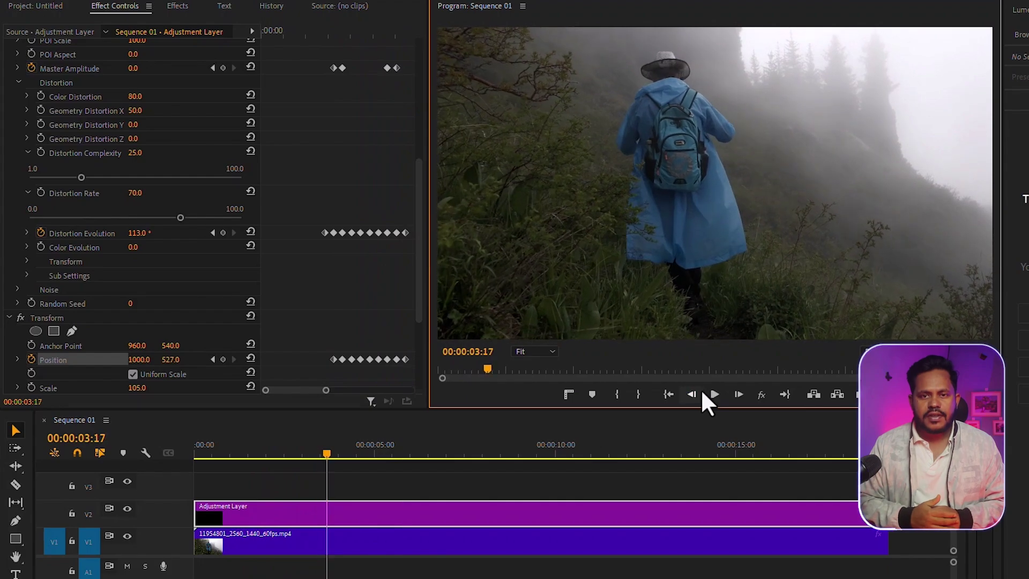
# - Cut the adjustment layer at 00:00:05:06 and delete the part after the cut
pyautogui.moveTo(325, 389); pyautogui.dragTo(349, 392)
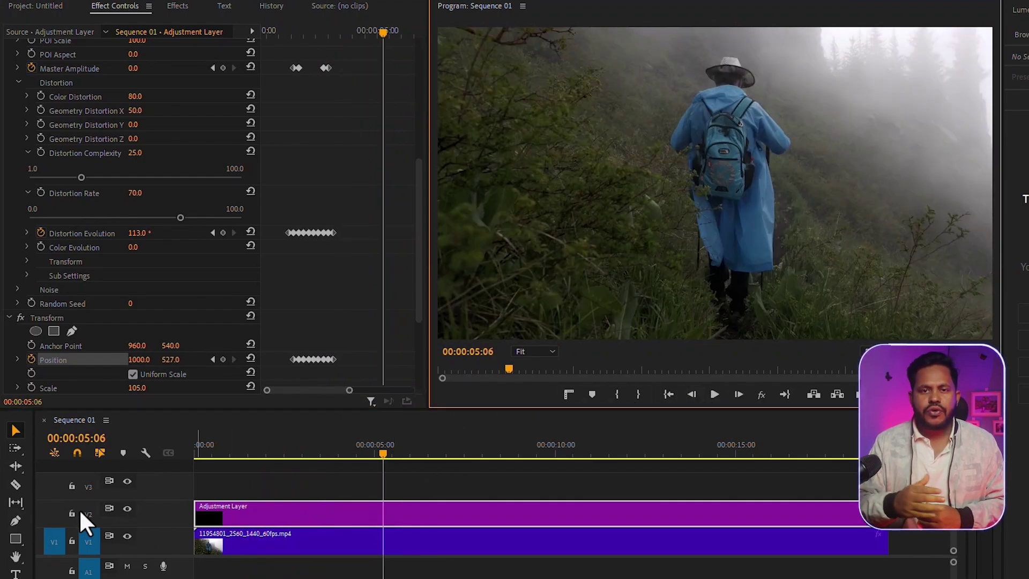
pyautogui.click(16, 484)
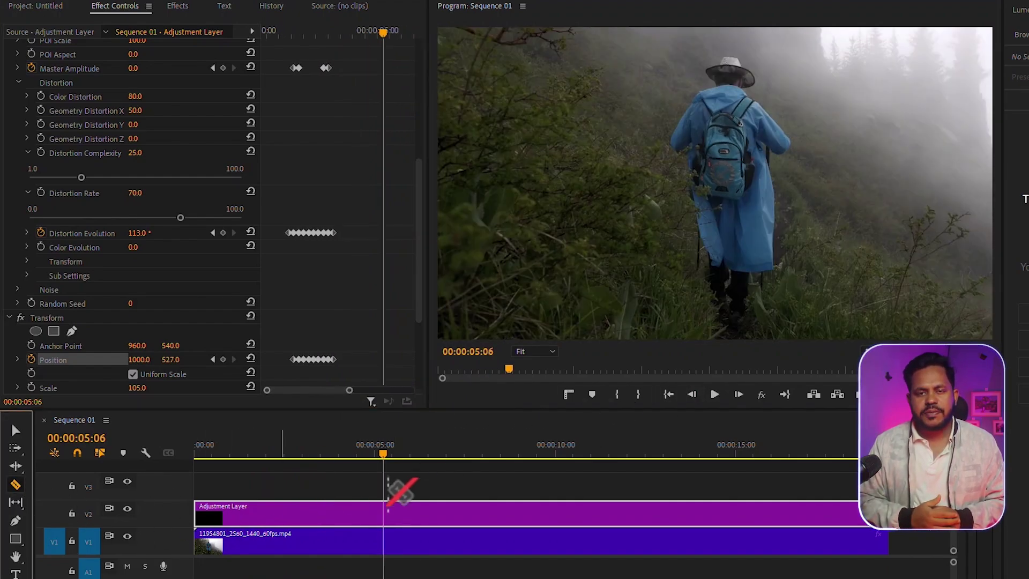
pyautogui.click(397, 515)
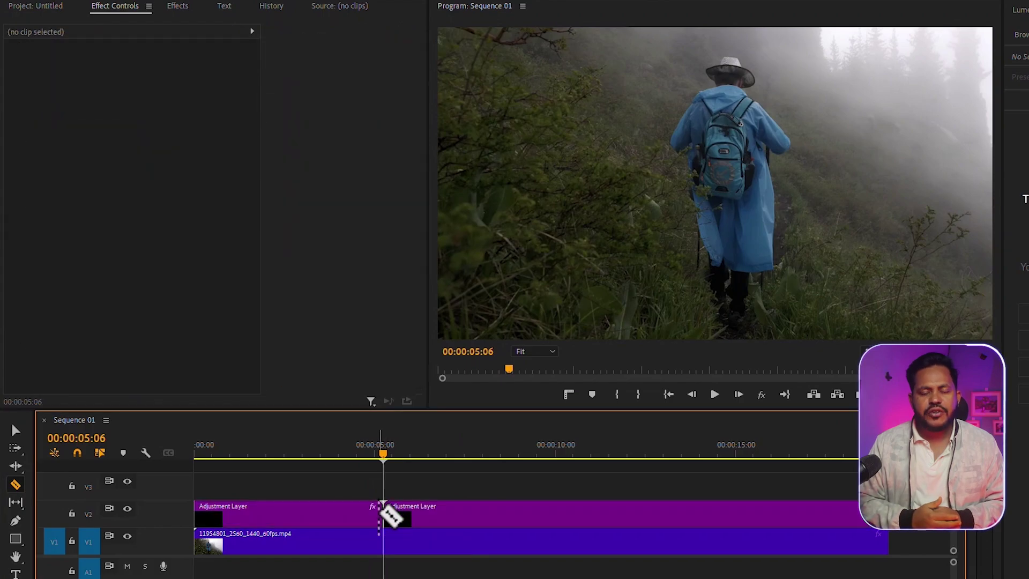
pyautogui.click(12, 429)
pyautogui.click(485, 516)
pyautogui.press('Delete')
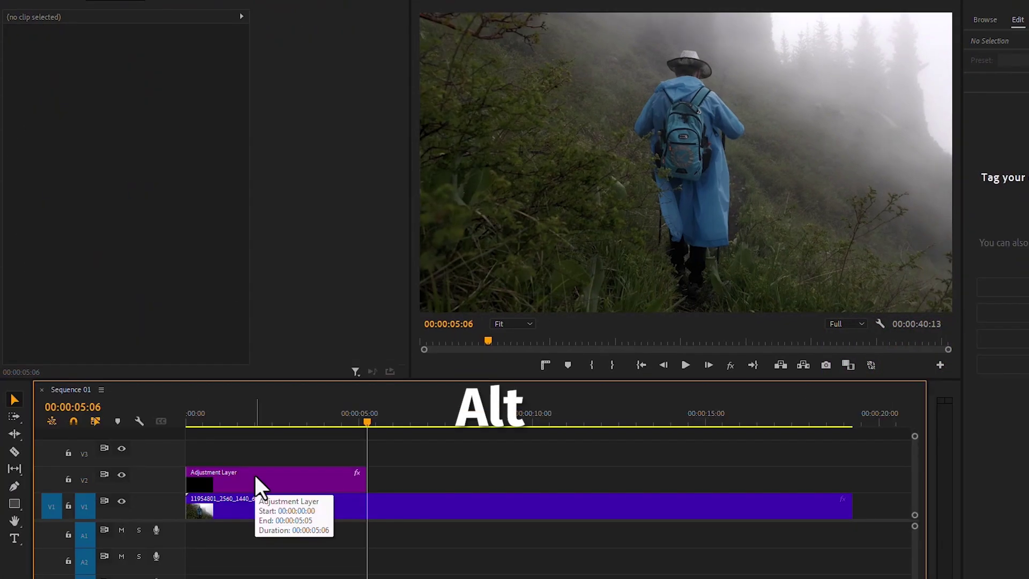
# - Duplicate the adjustment layer on V2 to start near 00:00:10:00 over the hiker clip, and play back the copy
pyautogui.moveTo(255, 475); pyautogui.dragTo(593, 478)
pyautogui.click(535, 423)
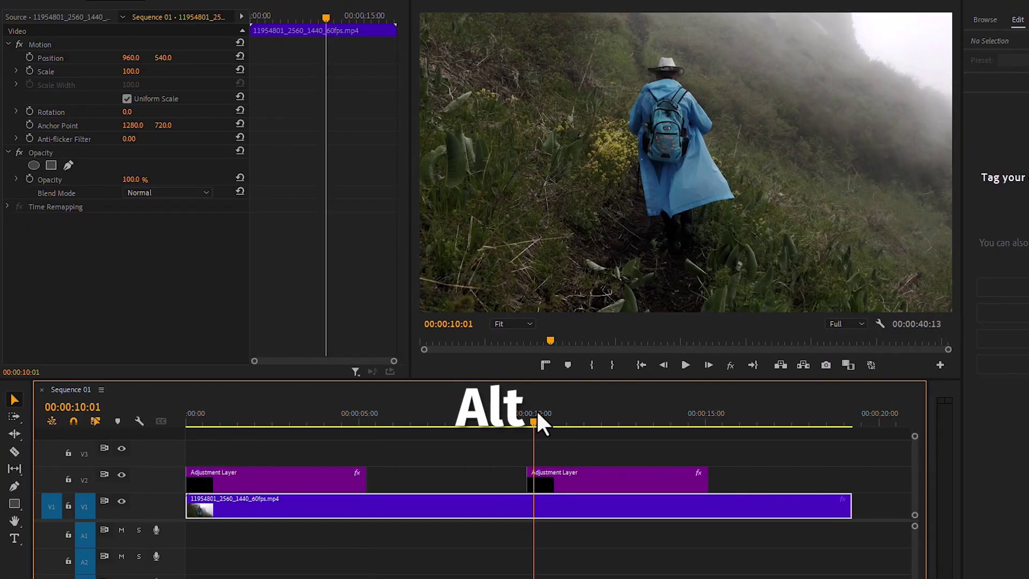
pyautogui.click(685, 365)
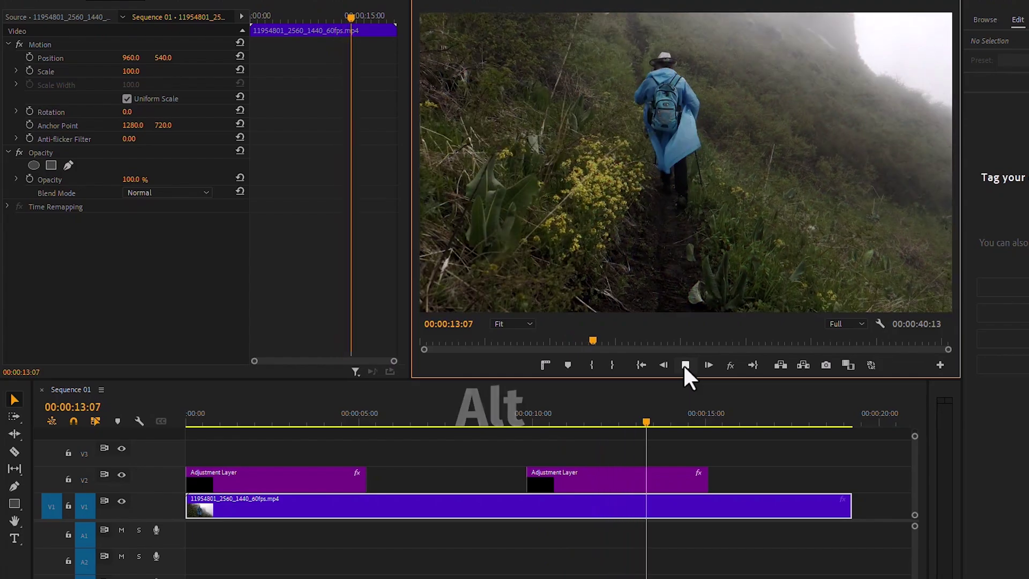
pyautogui.click(685, 364)
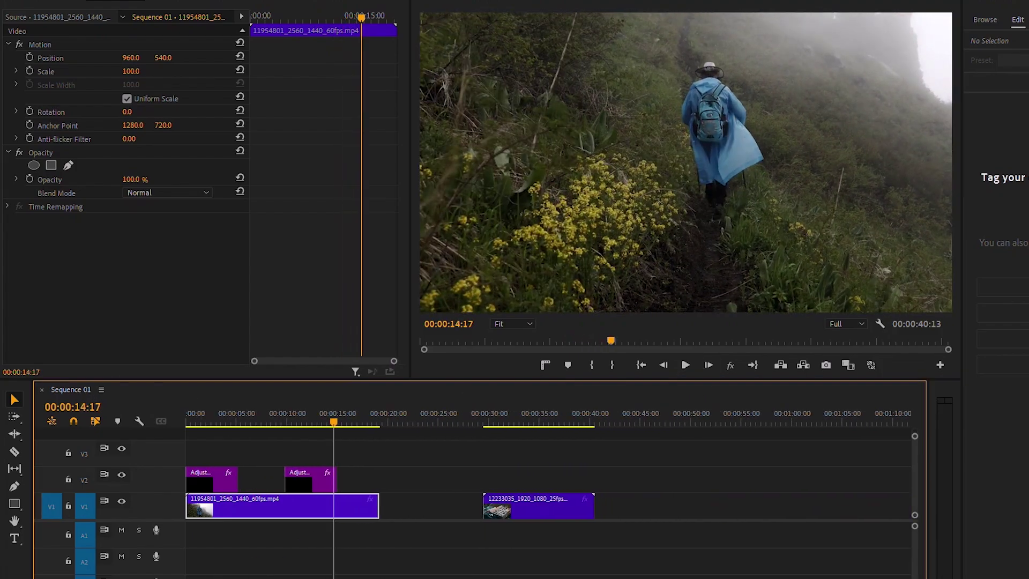
# - Butt clip 12233035_1920_1080_25fps.mp4 against the hiker clip, place an adjustment layer copy across the cut, and play the transition
pyautogui.moveTo(573, 506); pyautogui.dragTo(632, 482)
pyautogui.press('\\')
pyautogui.click(583, 409)
pyautogui.press('space')
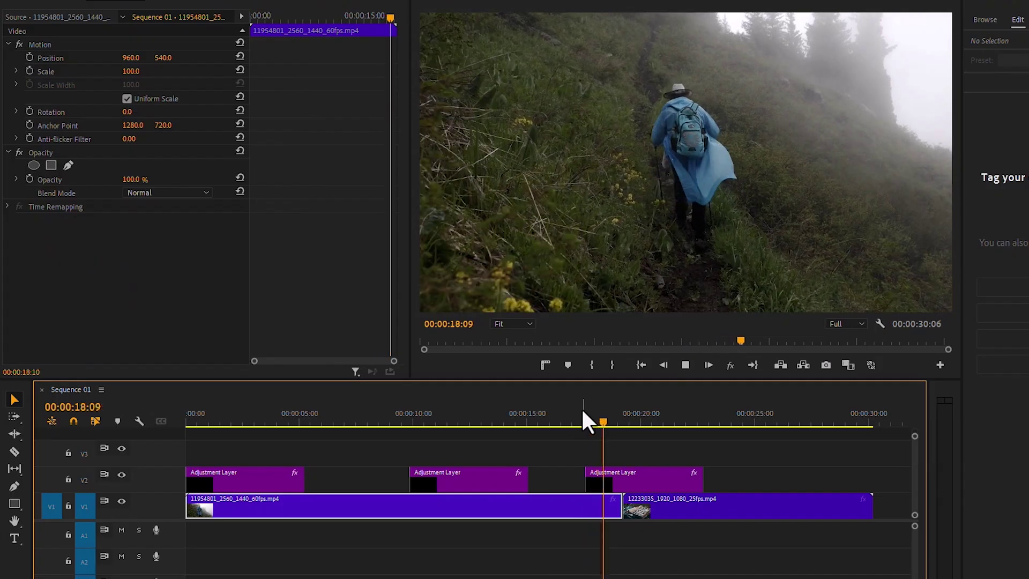